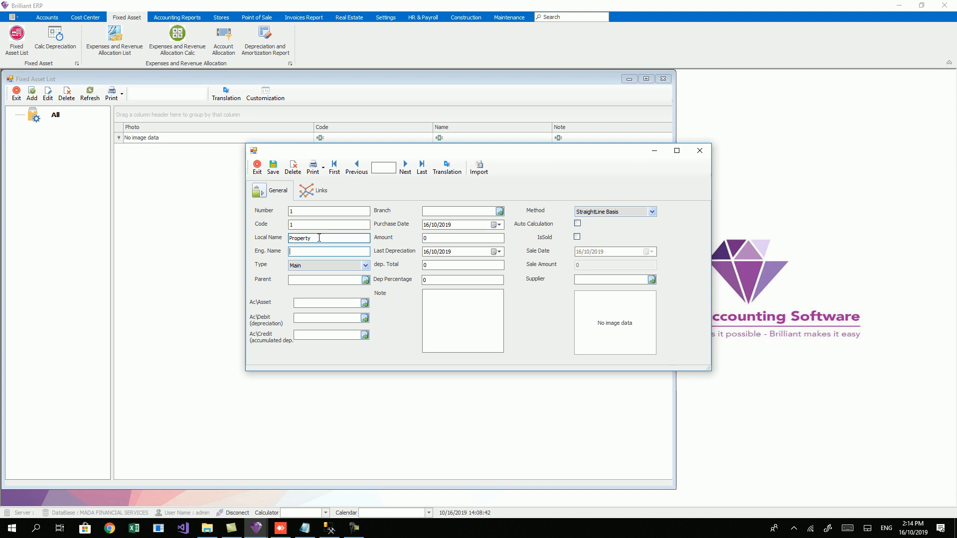
Step: Save the Property asset group and select the All node
{"action": "left_click", "coordinate": [340, 251]}
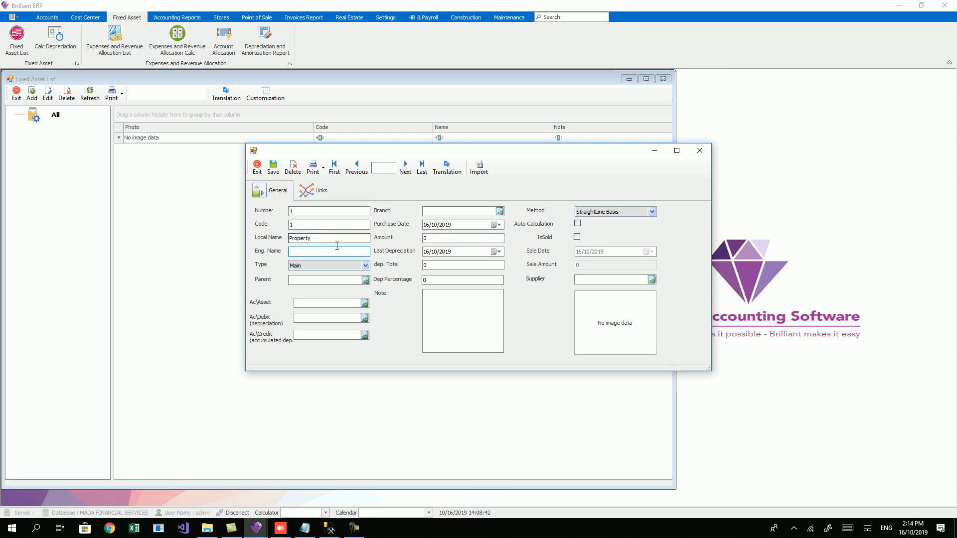
{"action": "left_click", "coordinate": [273, 168]}
{"action": "left_click", "coordinate": [54, 115]}
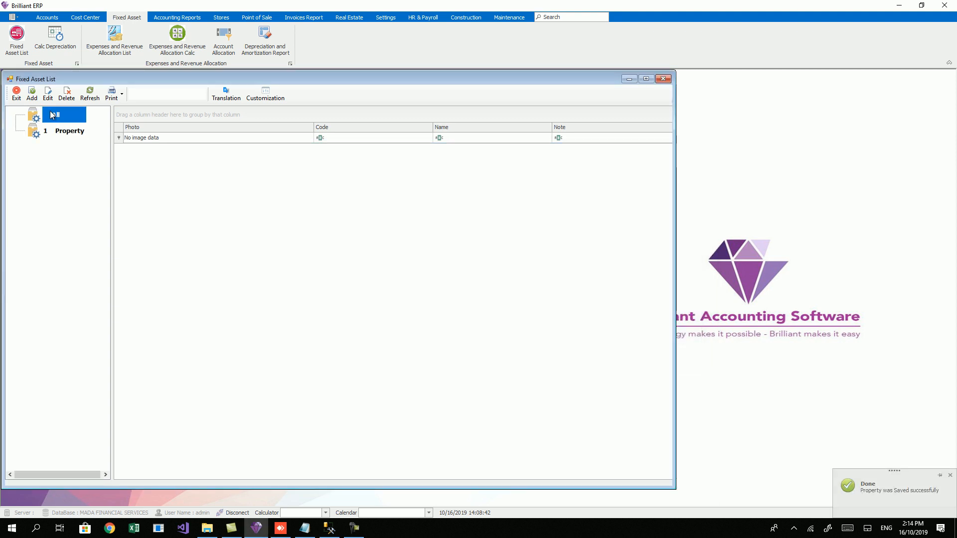
Step: Add a new Main-type asset group with local name 'Furniture' and save it
{"action": "left_click", "coordinate": [32, 94]}
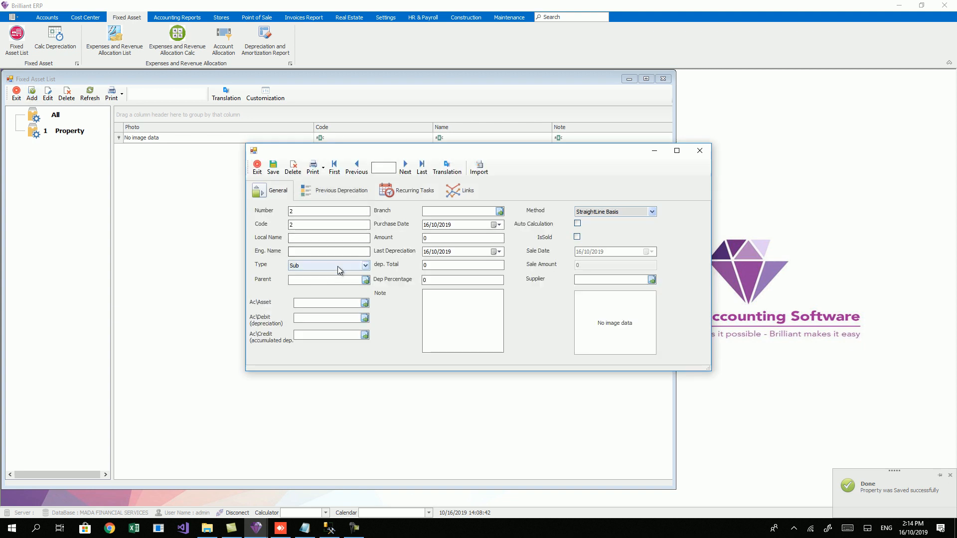
{"action": "left_click", "coordinate": [337, 266]}
{"action": "left_click", "coordinate": [324, 277]}
{"action": "left_click", "coordinate": [314, 239]}
{"action": "type", "text": "Furniture"}
{"action": "key", "text": "Tab"}
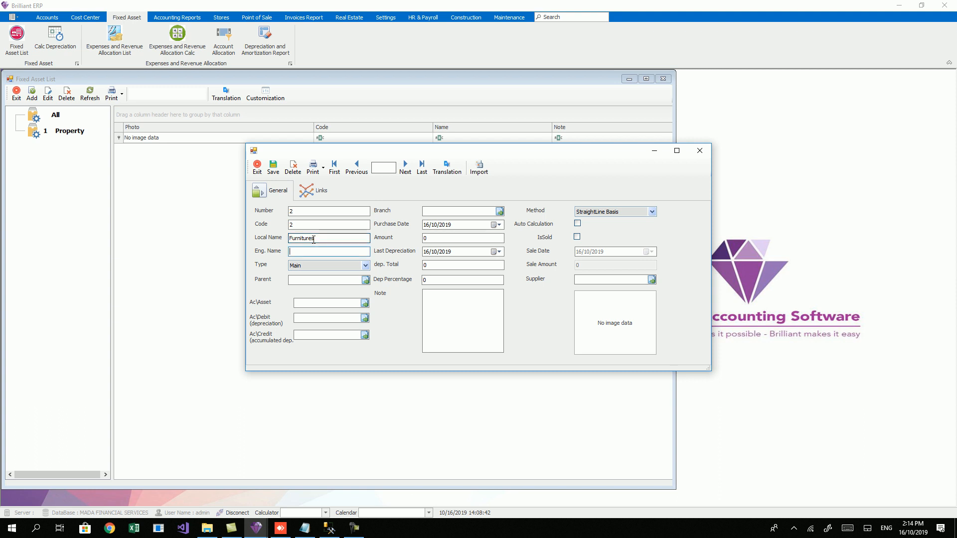
{"action": "left_click", "coordinate": [273, 169]}
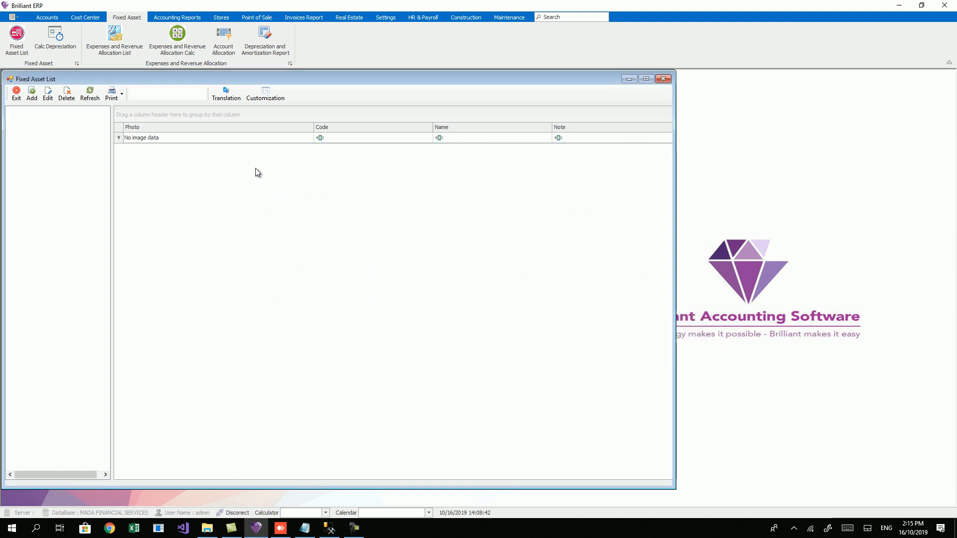
Step: Select the Property group and start a new asset under it
{"action": "left_click", "coordinate": [55, 132]}
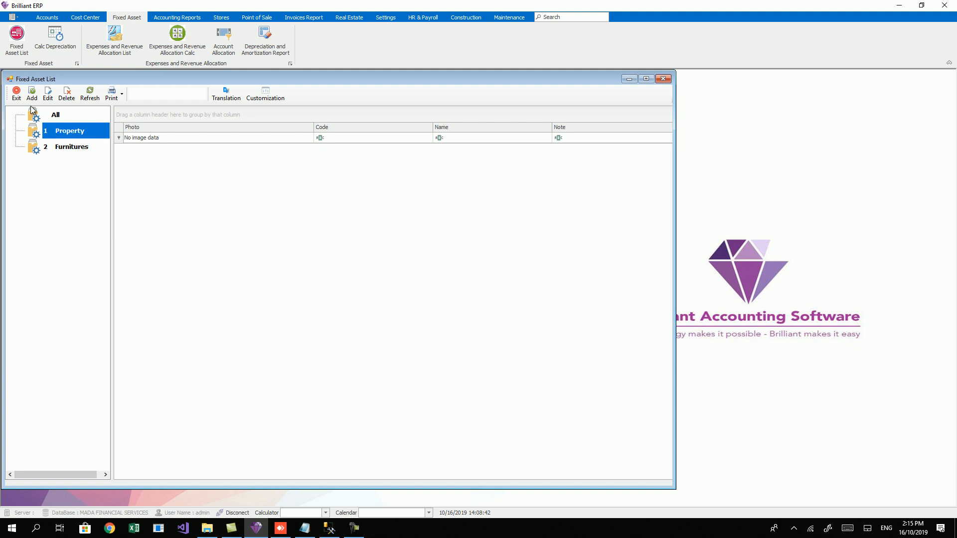
{"action": "left_click", "coordinate": [53, 143]}
{"action": "left_click", "coordinate": [54, 131]}
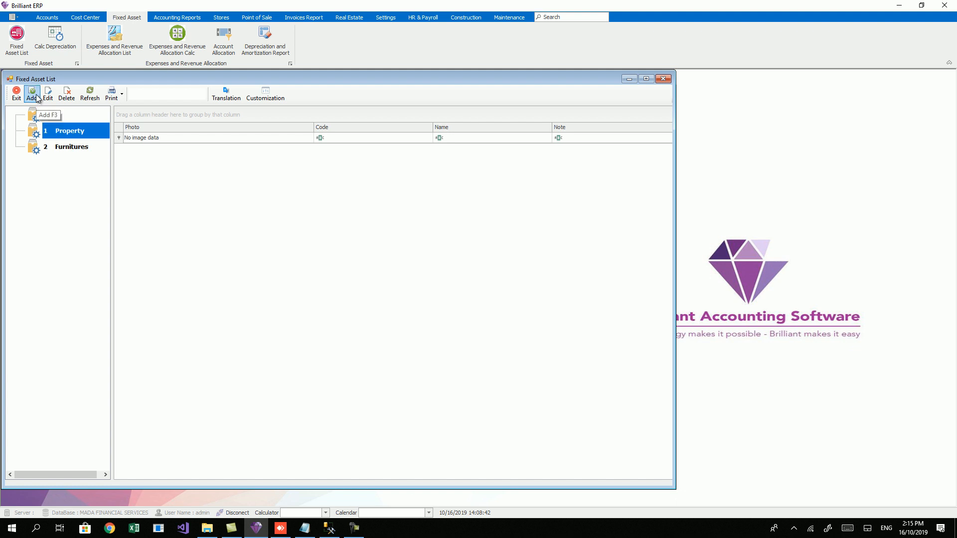
{"action": "left_click", "coordinate": [34, 103]}
Step: Name the new asset 'Flat No 101' and enter its amount
{"action": "left_click", "coordinate": [309, 238]}
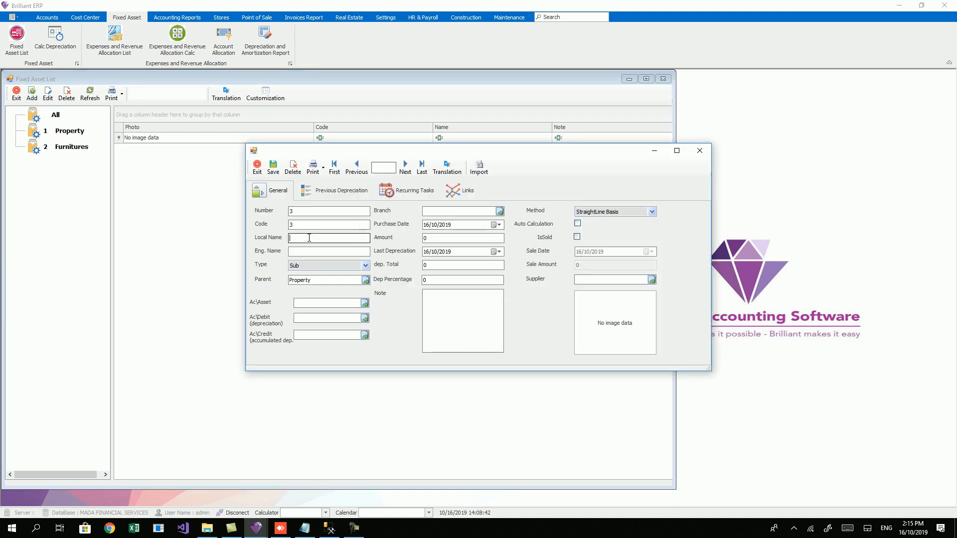
{"action": "type", "text": "Flat No 101"}
{"action": "key", "text": "Tab"}
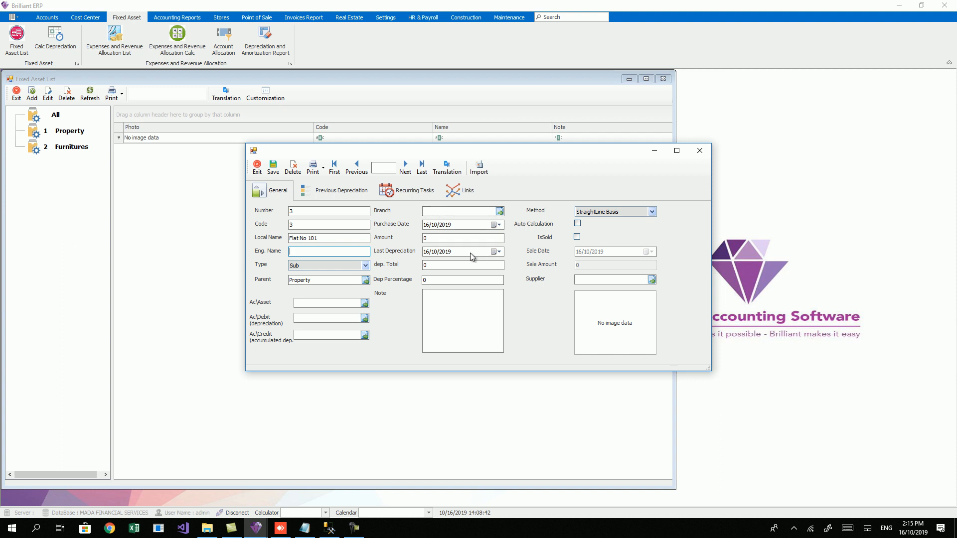
{"action": "left_click", "coordinate": [441, 238]}
{"action": "double_click", "coordinate": [456, 238]}
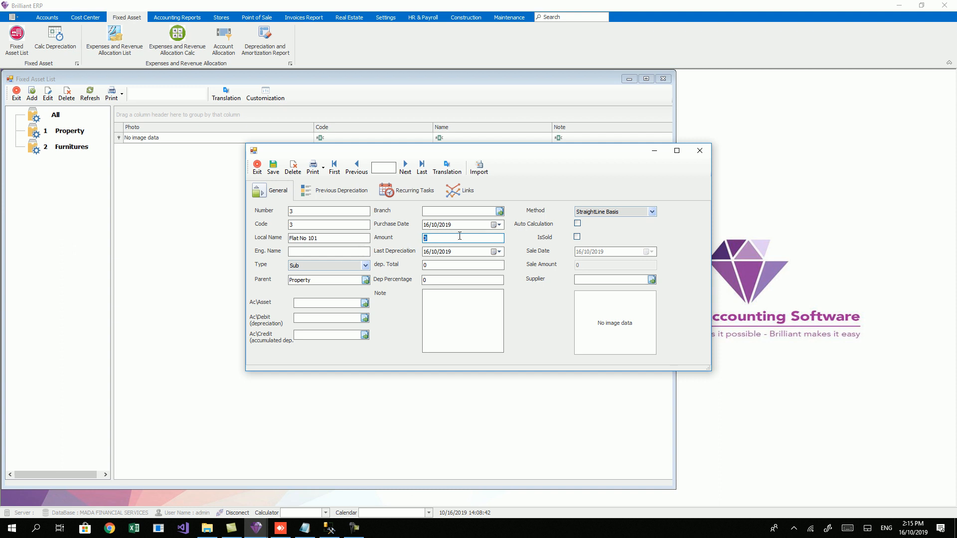
{"action": "type", "text": "100000"}
Step: Set amount 1000000, purchase date 01/01/2019, last depreciation 30/06/2019 and depreciation total 1000
{"action": "left_click", "coordinate": [429, 229]}
{"action": "left_click", "coordinate": [429, 253]}
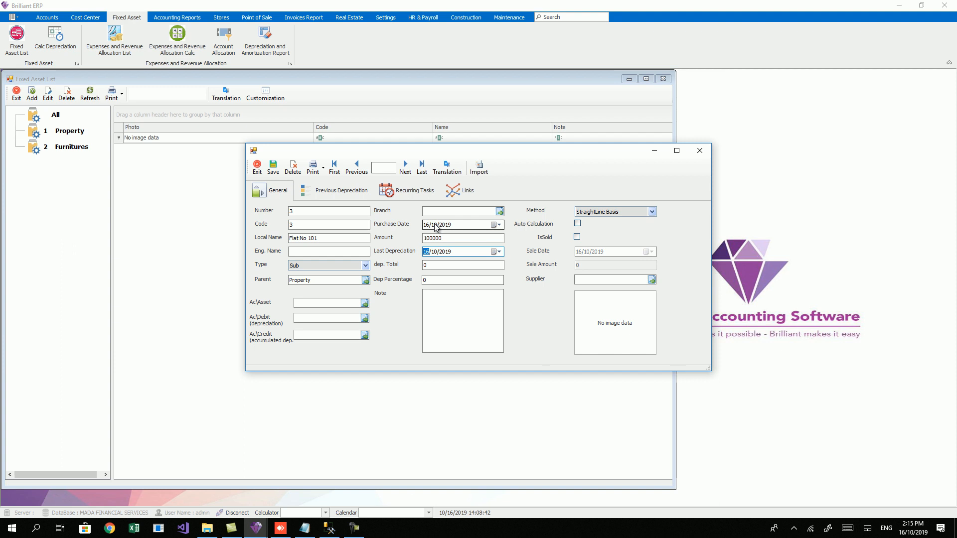
{"action": "left_click", "coordinate": [437, 256]}
{"action": "left_click", "coordinate": [432, 268]}
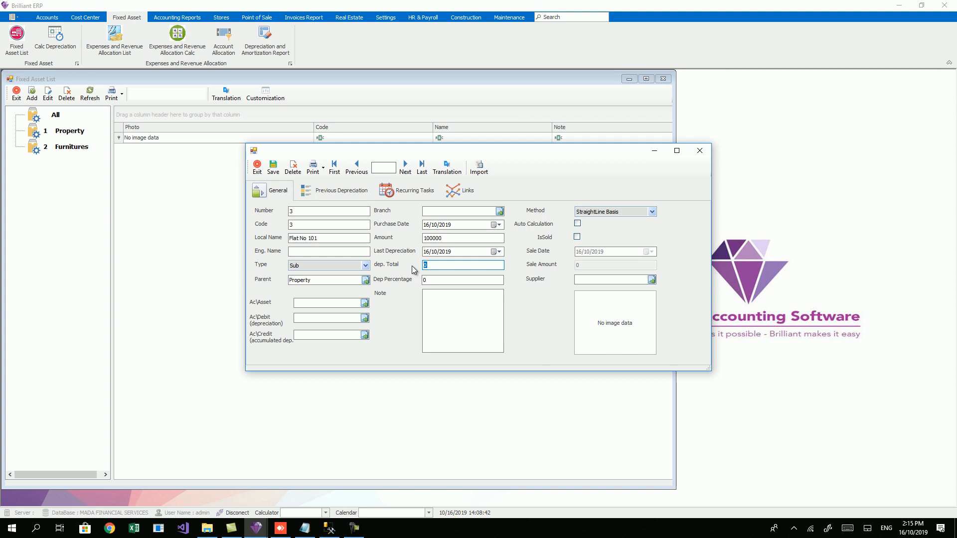
{"action": "left_click", "coordinate": [435, 253]}
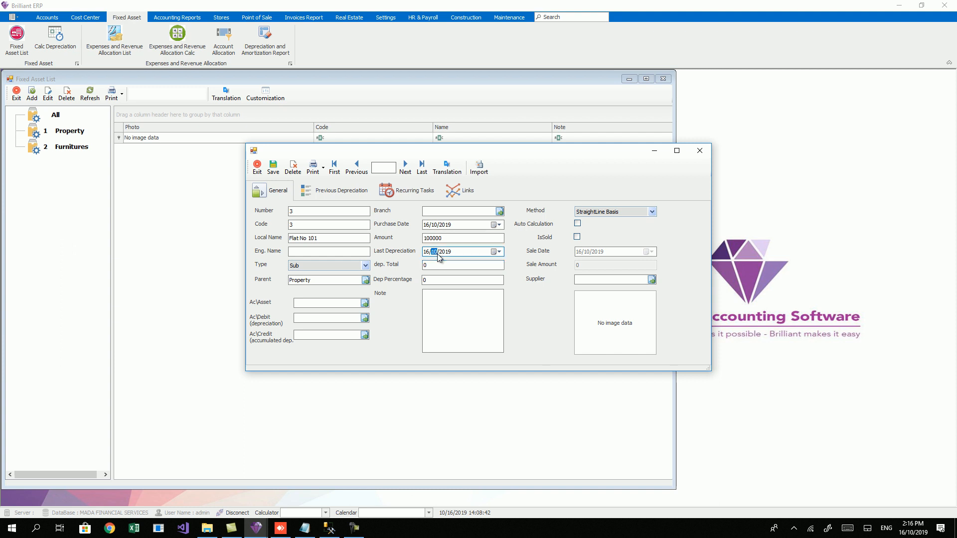
{"action": "left_click", "coordinate": [447, 239]}
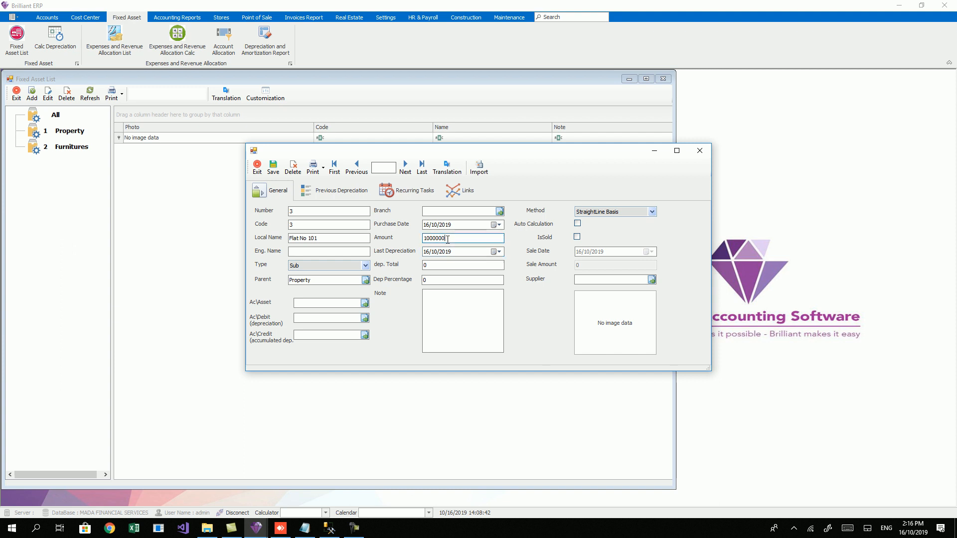
{"action": "left_click", "coordinate": [426, 226]}
{"action": "type", "text": "0101"}
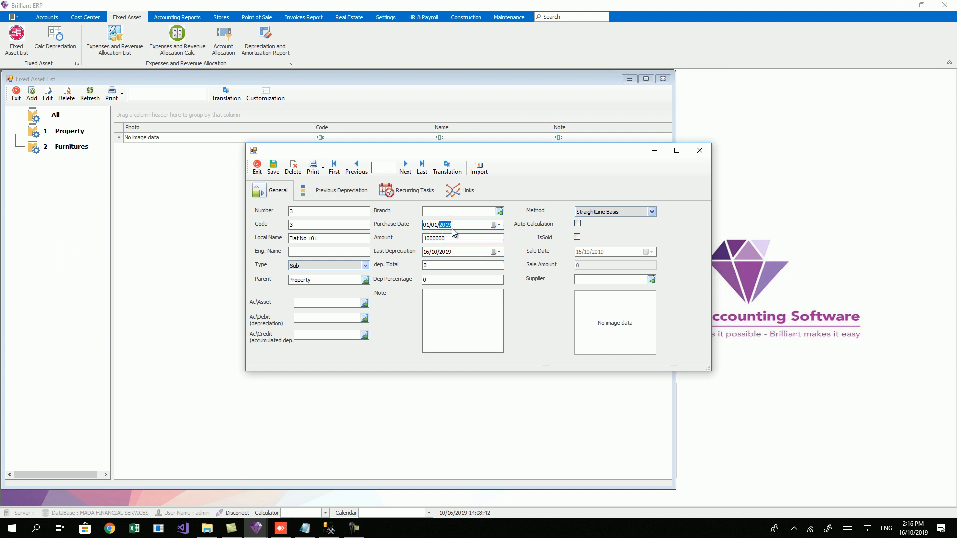
{"action": "left_click", "coordinate": [427, 252]}
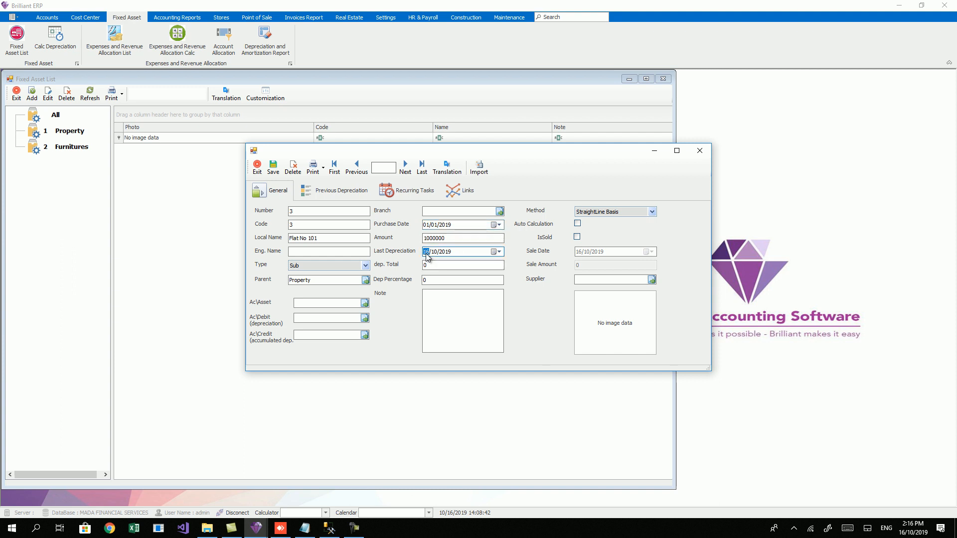
{"action": "type", "text": "30/06"}
{"action": "left_click", "coordinate": [448, 266]}
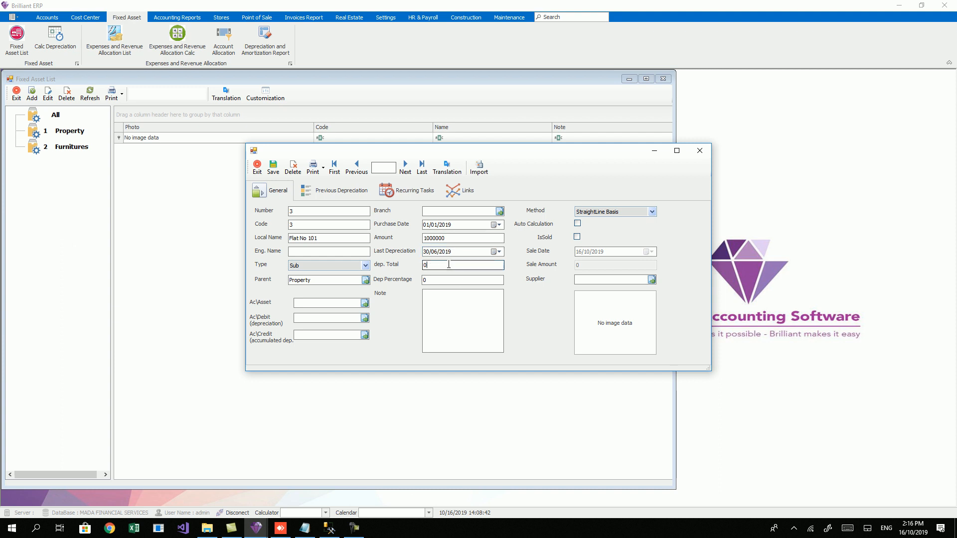
{"action": "type", "text": "10000"}
Step: Enter 5 as depreciation percentage, fix the total to 10000, keep StraightLine Basis
{"action": "left_click", "coordinate": [452, 281]}
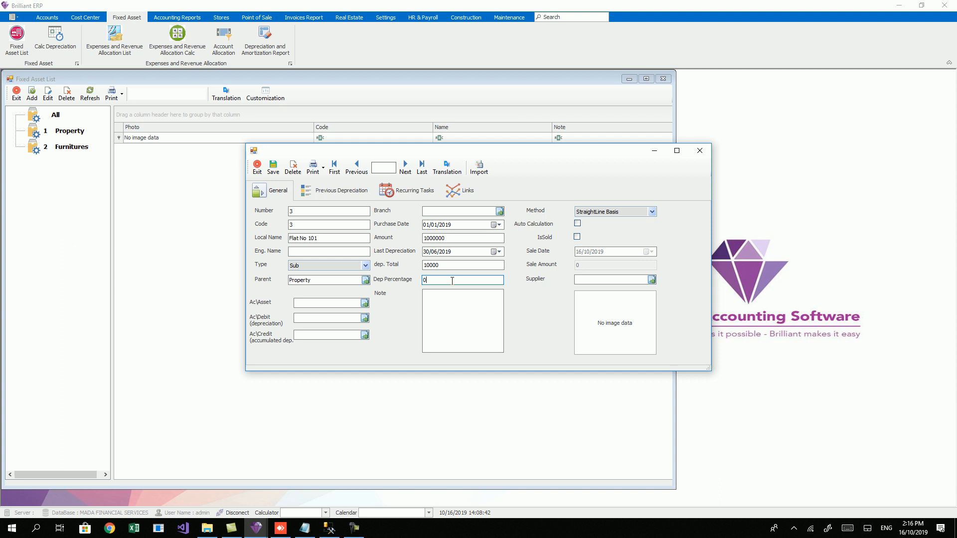
{"action": "double_click", "coordinate": [423, 280]}
{"action": "type", "text": "5"}
{"action": "left_click", "coordinate": [459, 265]}
{"action": "left_click", "coordinate": [609, 214]}
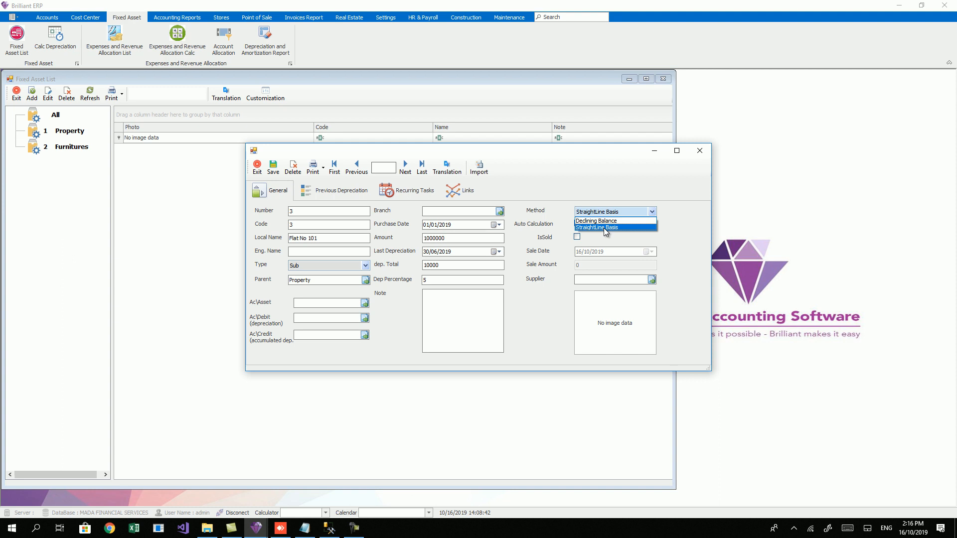
{"action": "left_click", "coordinate": [605, 228]}
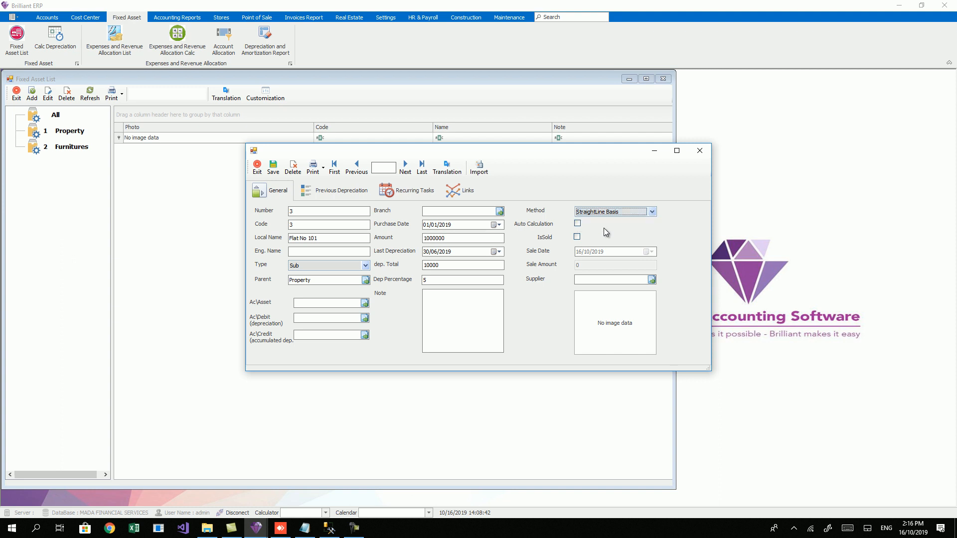
{"action": "left_click", "coordinate": [337, 303]}
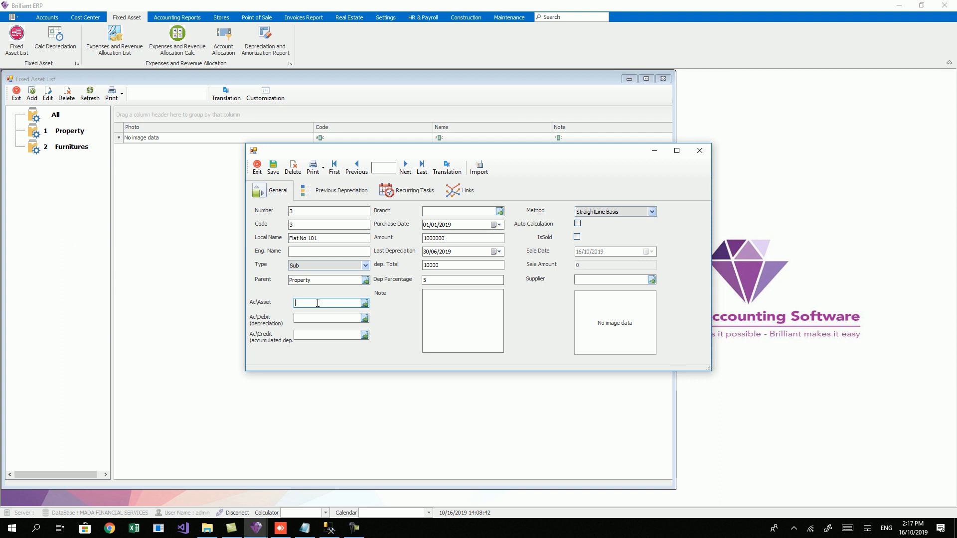
Step: Choose Office Equipments - Assets as asset account and Depreciation - Office Equipments as debit
{"action": "left_click", "coordinate": [364, 303]}
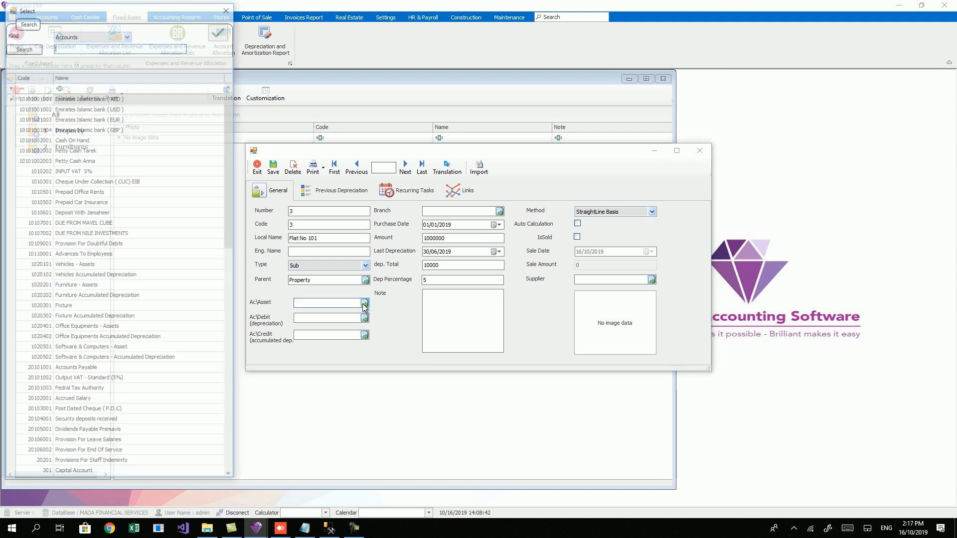
{"action": "left_click", "coordinate": [225, 160]}
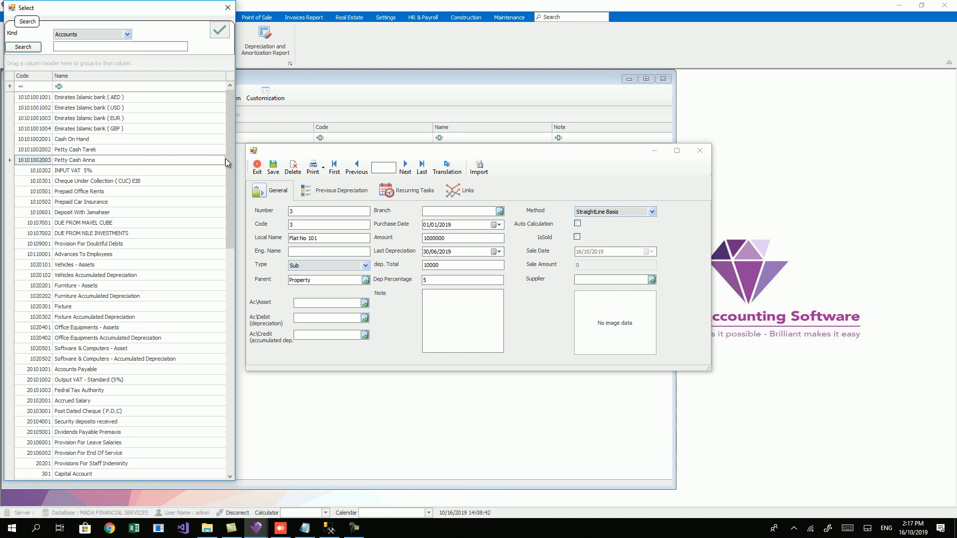
{"action": "double_click", "coordinate": [109, 327]}
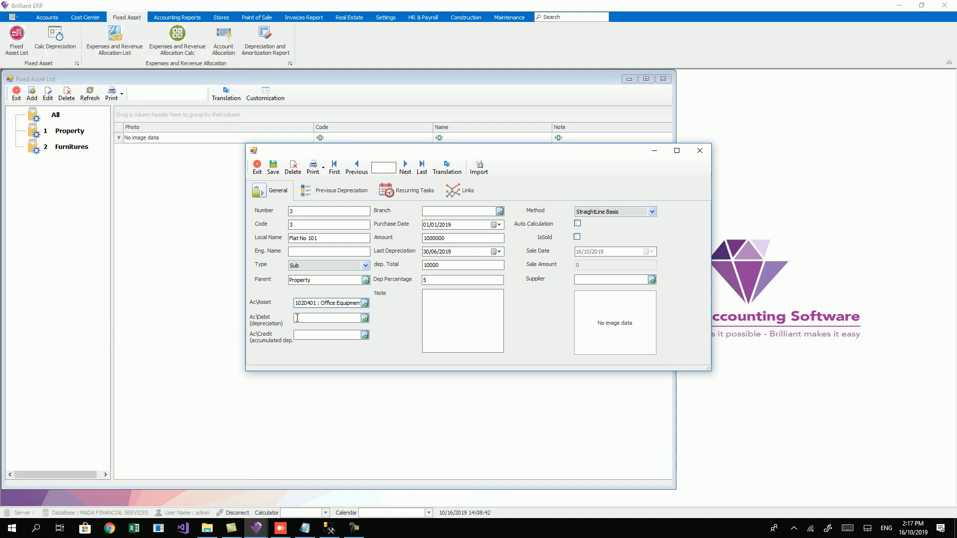
{"action": "left_click", "coordinate": [317, 318]}
{"action": "left_click", "coordinate": [364, 318]}
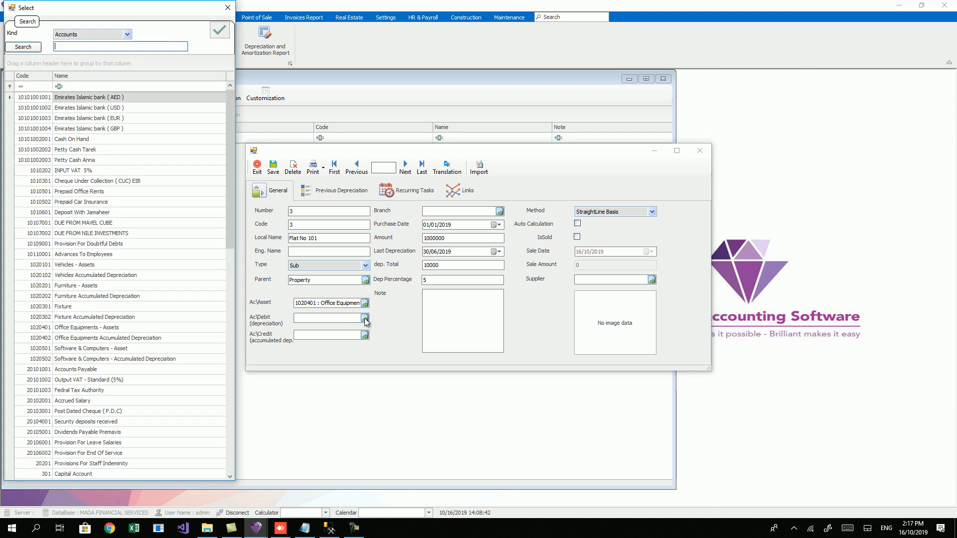
{"action": "type", "text": "off"}
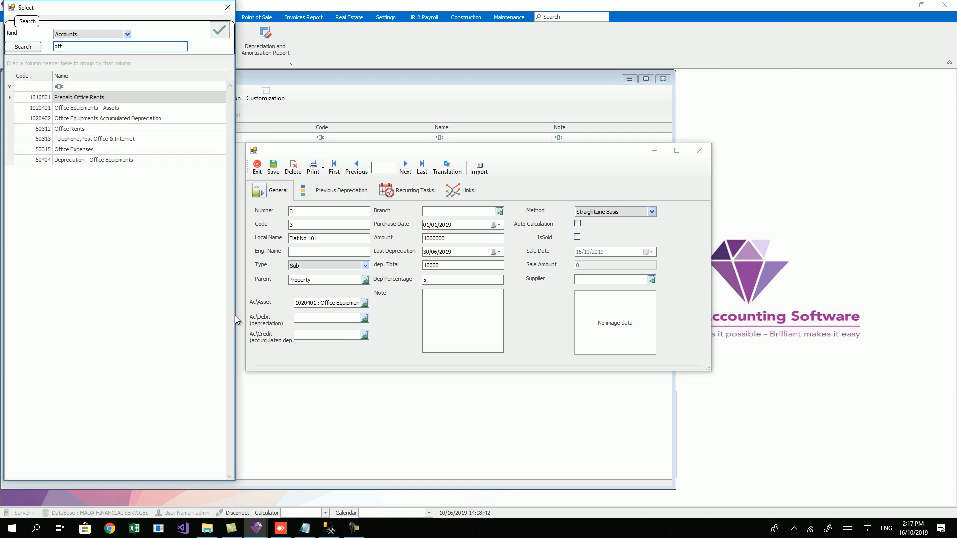
{"action": "double_click", "coordinate": [108, 159]}
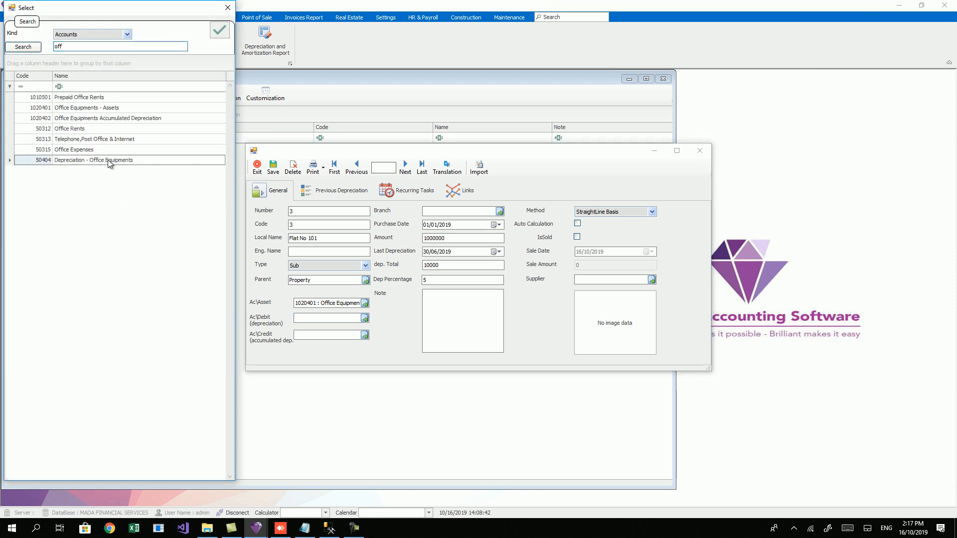
Step: Set the credit account to 1020402 Office Equipments Accumulated Depreciation and save the asset
{"action": "left_click", "coordinate": [305, 336]}
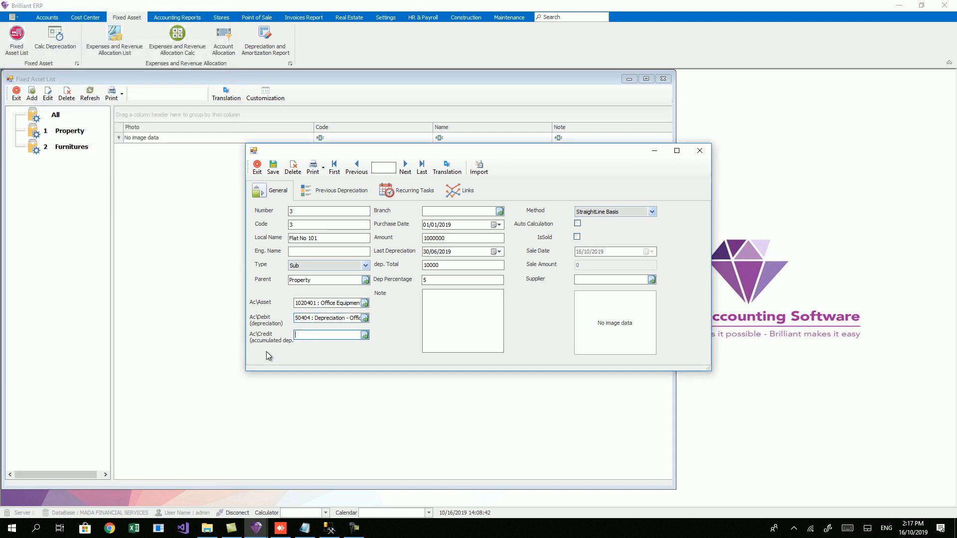
{"action": "left_click", "coordinate": [365, 334]}
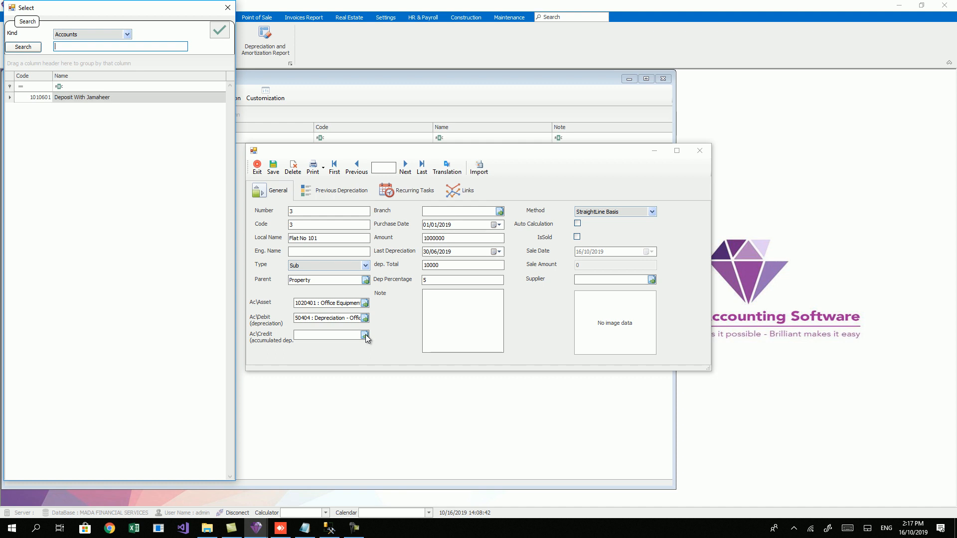
{"action": "type", "text": "off"}
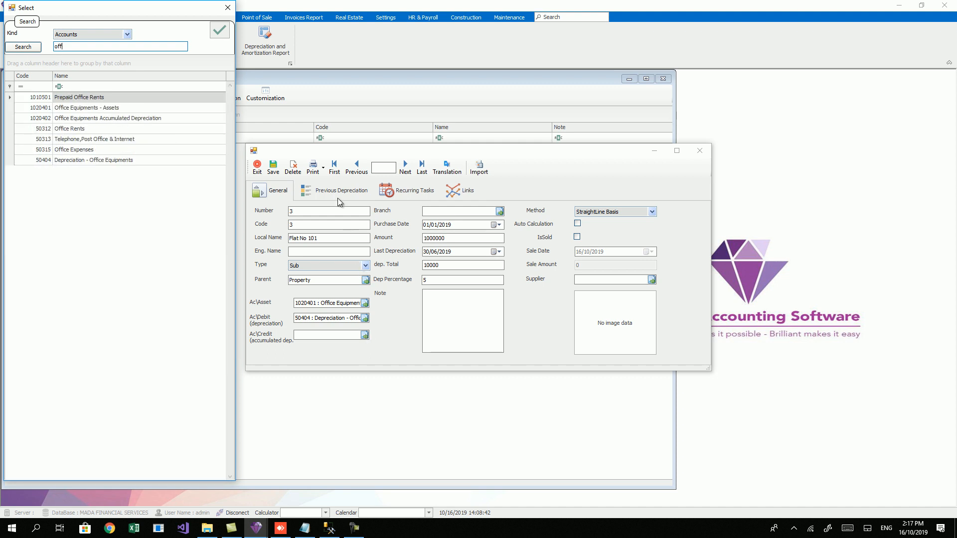
{"action": "double_click", "coordinate": [97, 119]}
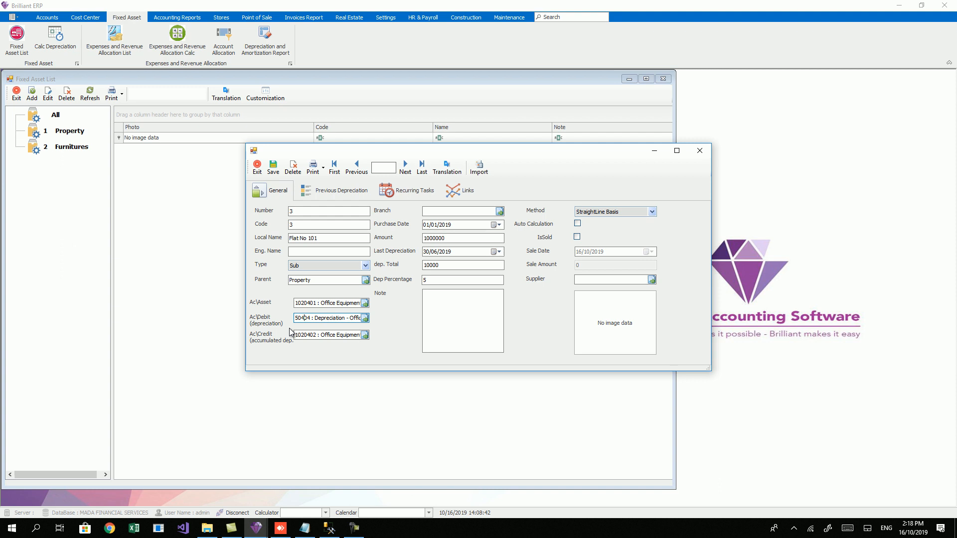
{"action": "left_click_drag", "start_coordinate": [311, 319], "coordinate": [384, 323]}
{"action": "left_click_drag", "start_coordinate": [295, 335], "coordinate": [395, 362]}
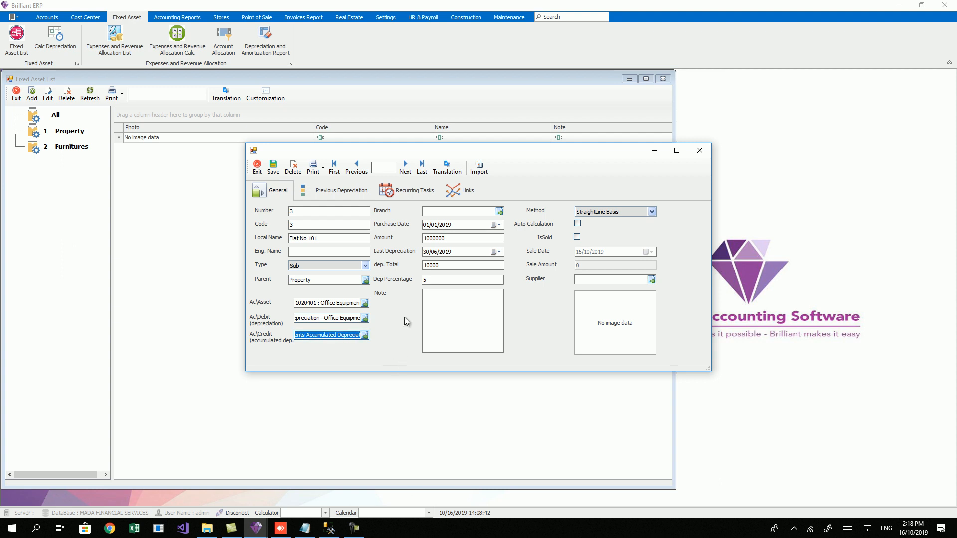
{"action": "left_click", "coordinate": [275, 168]}
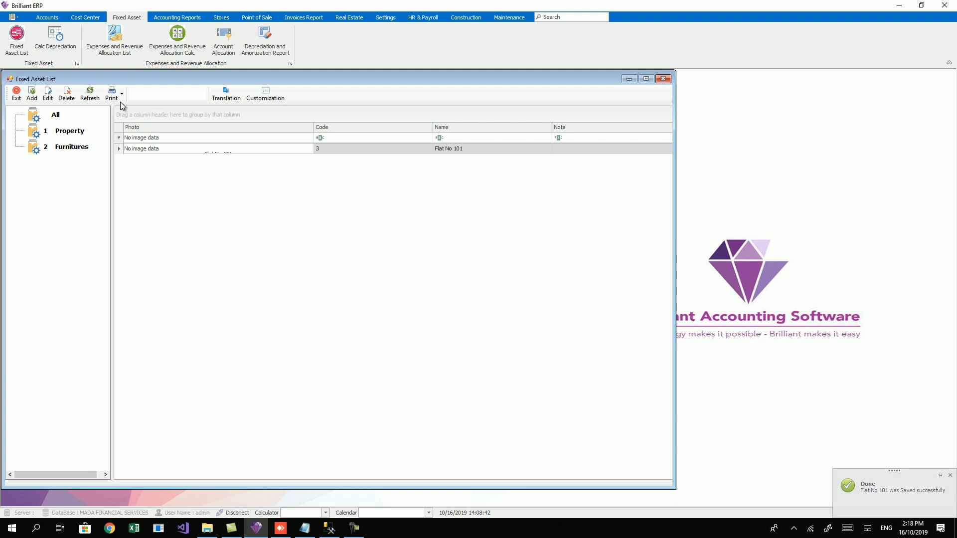
{"action": "left_click", "coordinate": [50, 98]}
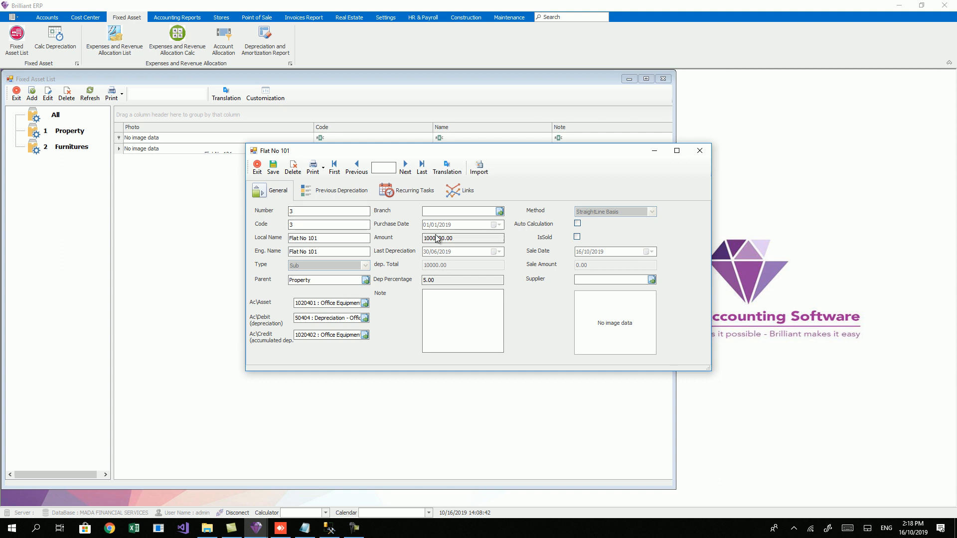
{"action": "left_click", "coordinate": [336, 194]}
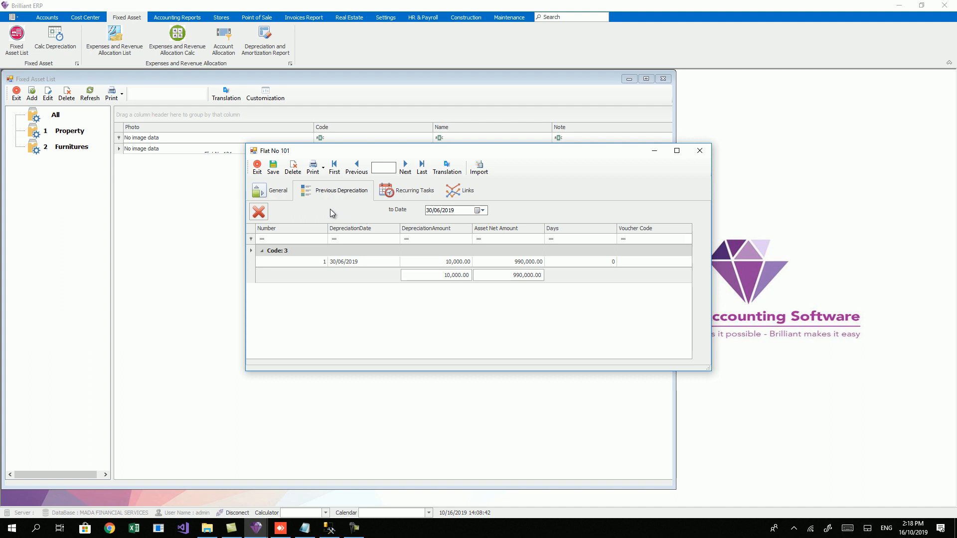
{"action": "left_click", "coordinate": [358, 261]}
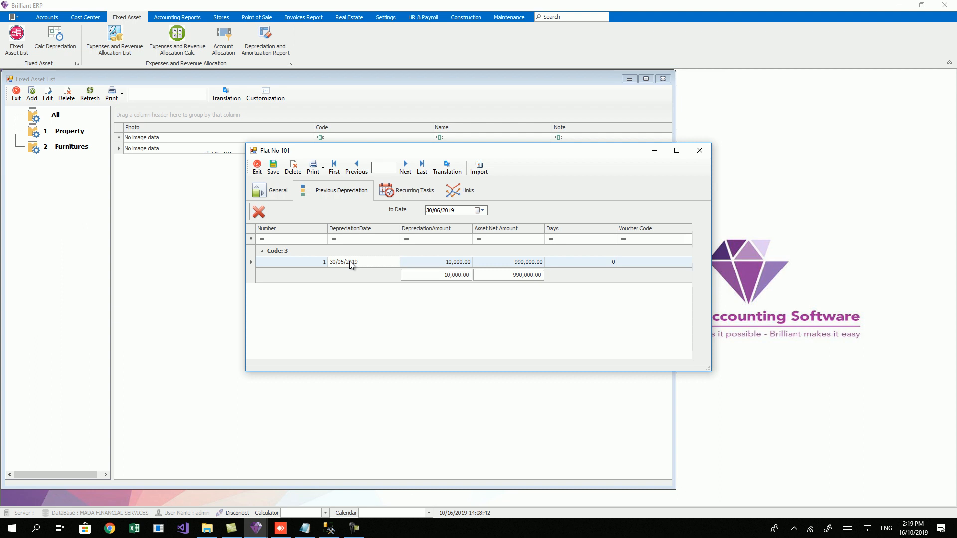
{"action": "left_click", "coordinate": [411, 193]}
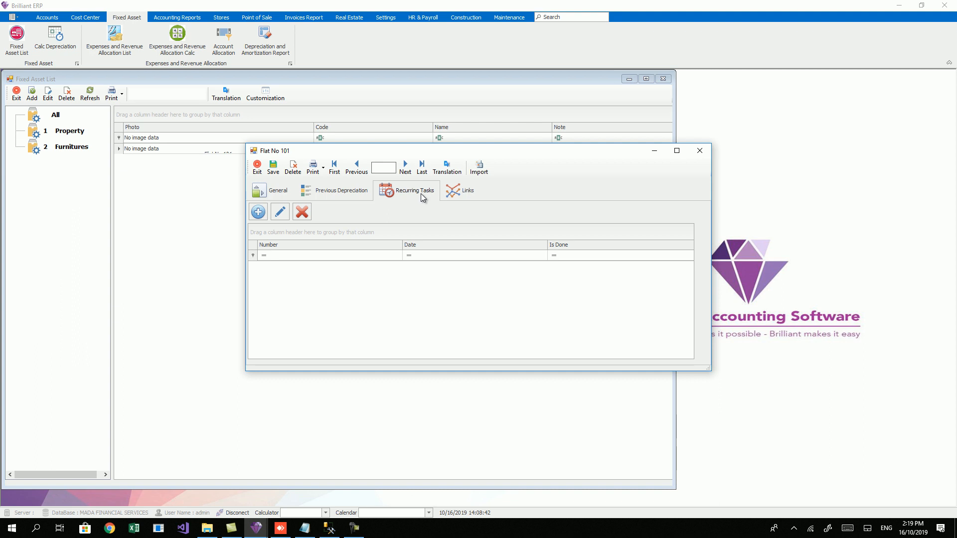
{"action": "left_click", "coordinate": [276, 192]}
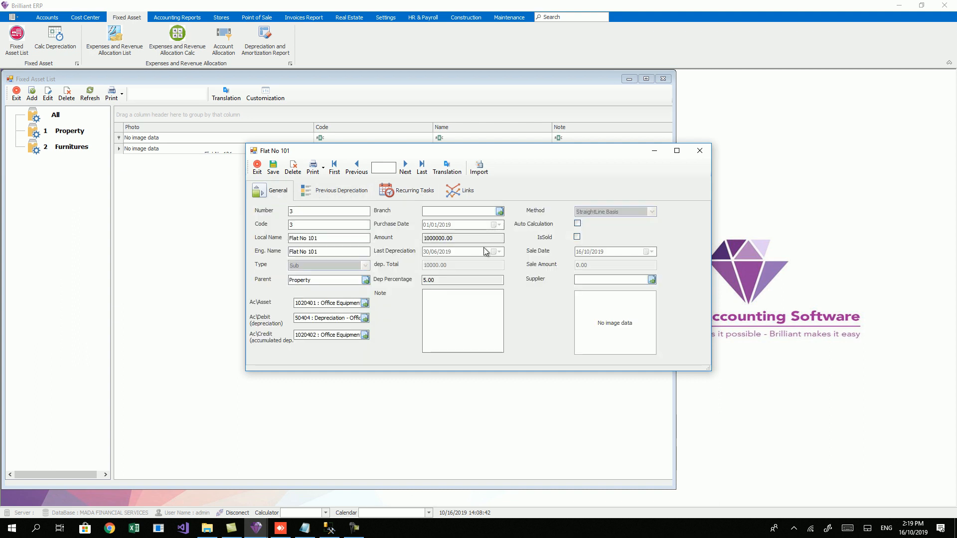
{"action": "left_click", "coordinate": [700, 151]}
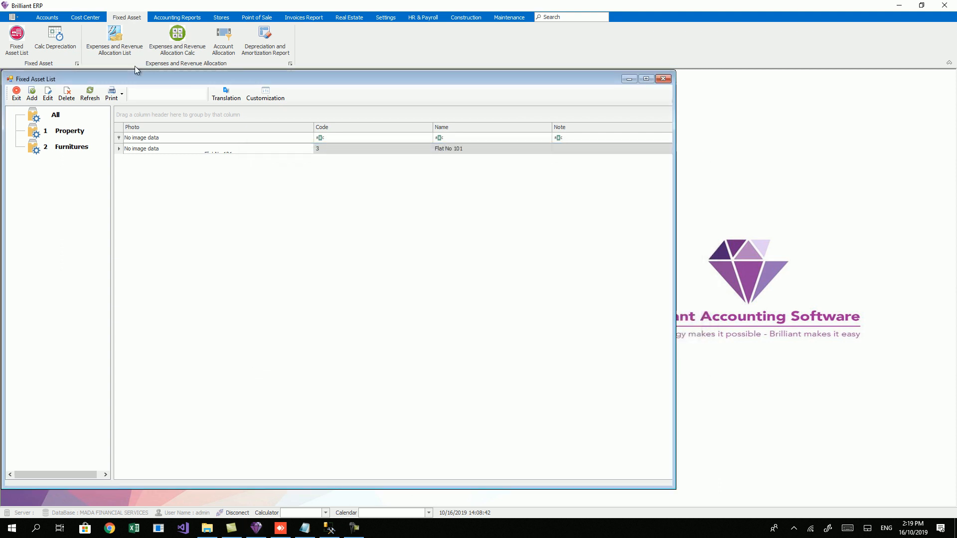
Step: In Calc Depreciation, load the Property group and set Calc To to 30/10/2019
{"action": "left_click", "coordinate": [52, 41]}
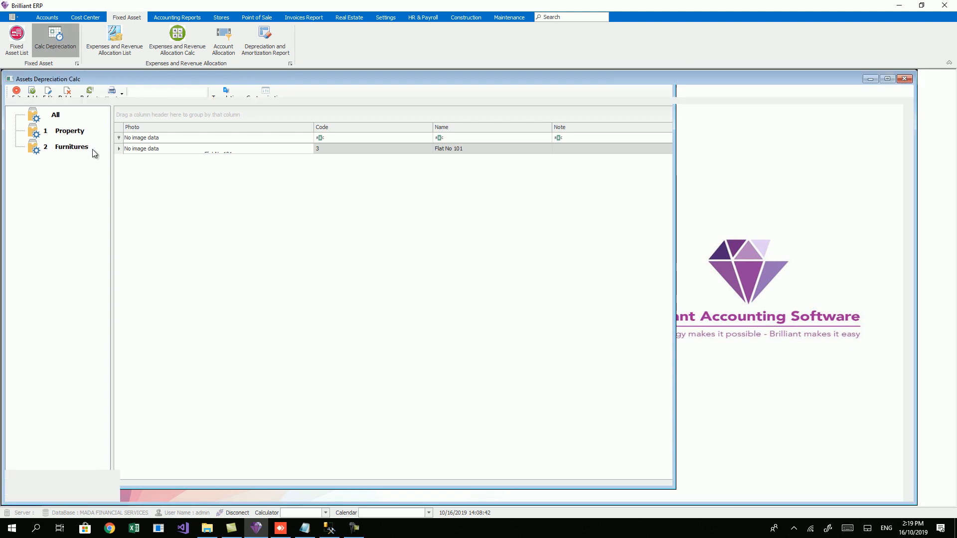
{"action": "left_click", "coordinate": [65, 228]}
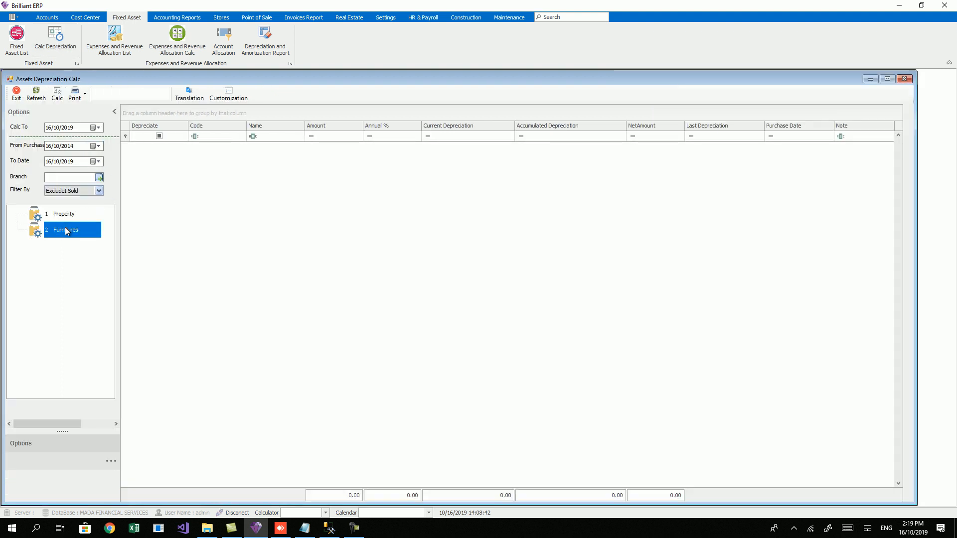
{"action": "left_click", "coordinate": [62, 215]}
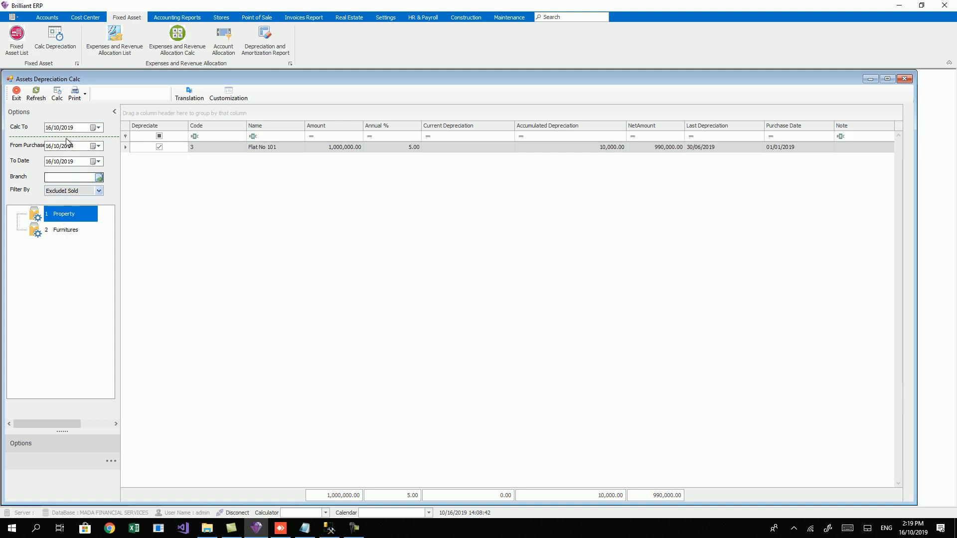
{"action": "left_click", "coordinate": [49, 128]}
{"action": "type", "text": "30"}
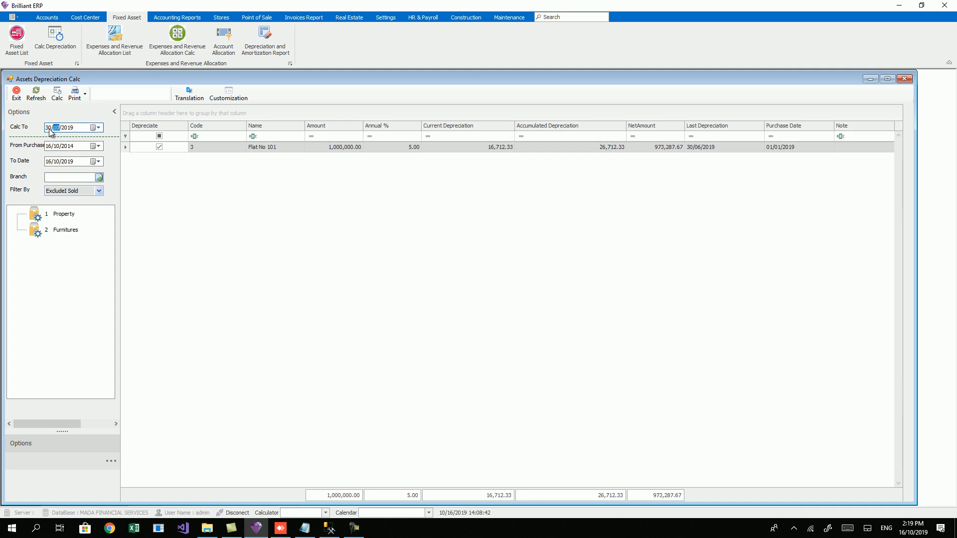
{"action": "left_click", "coordinate": [446, 149]}
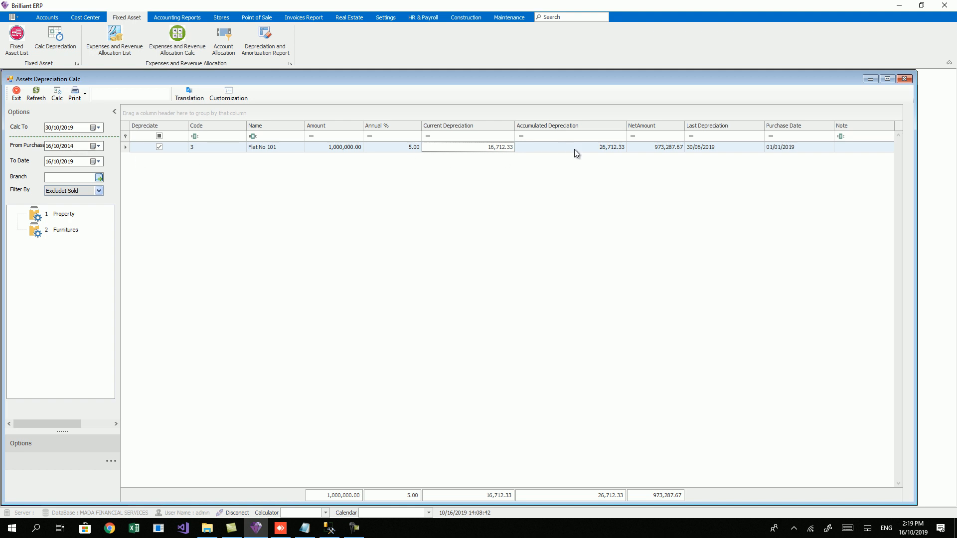
{"action": "left_click", "coordinate": [718, 151]}
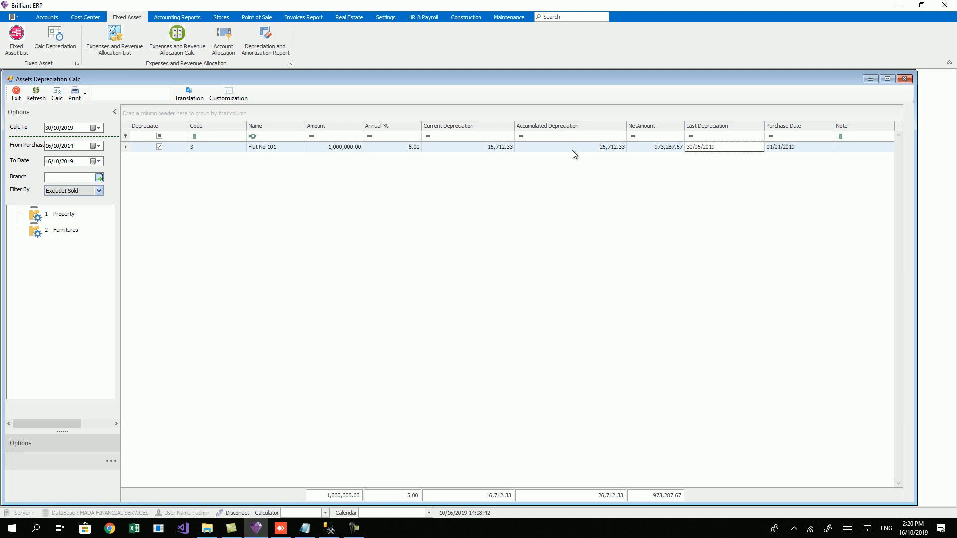
{"action": "left_click", "coordinate": [65, 129]}
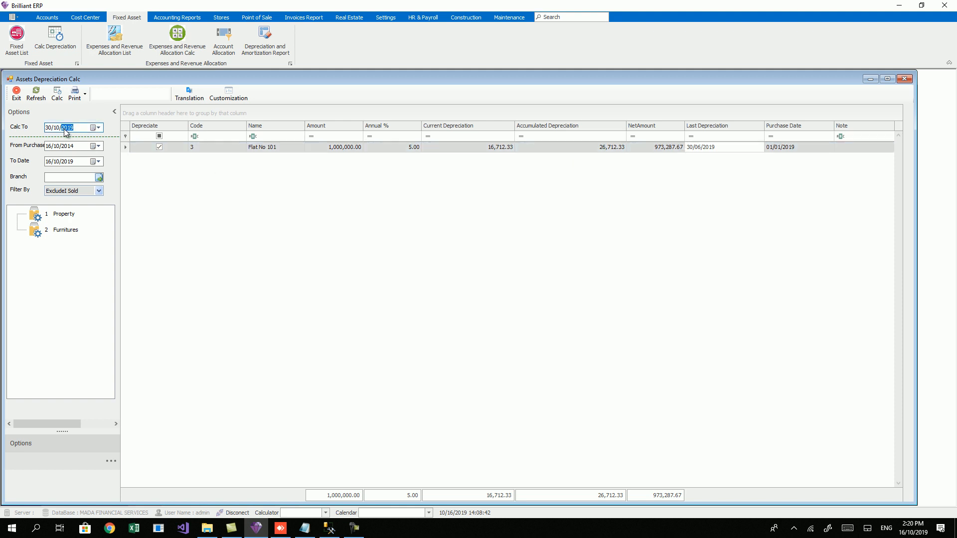
{"action": "left_click", "coordinate": [456, 151]}
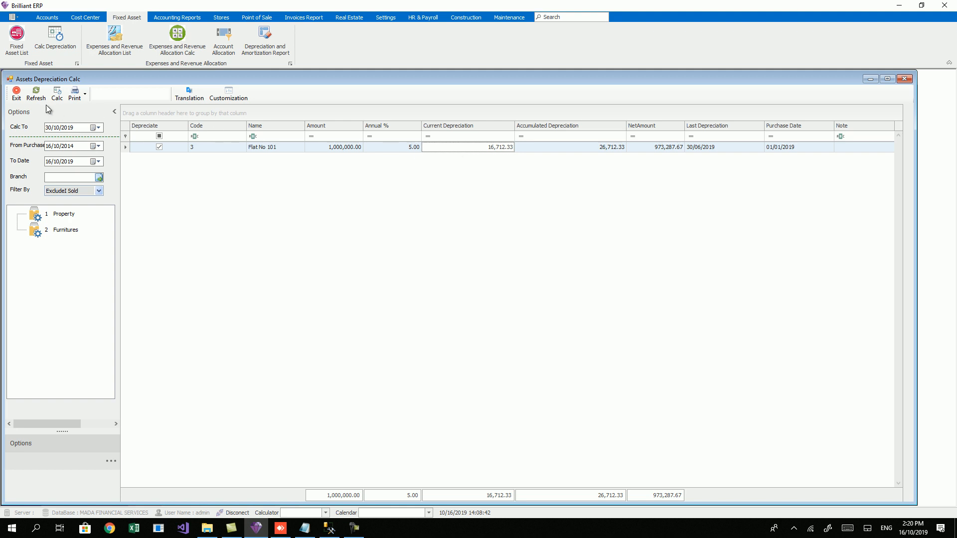
Step: Post the depreciation calculation and close the Calc Depreciation window
{"action": "left_click", "coordinate": [57, 95]}
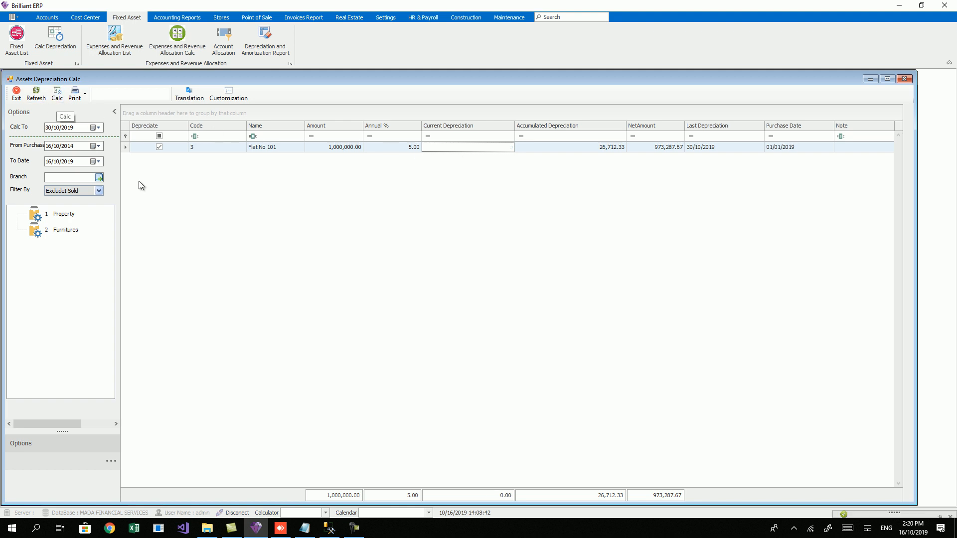
{"action": "left_click_drag", "start_coordinate": [882, 502], "coordinate": [525, 328]}
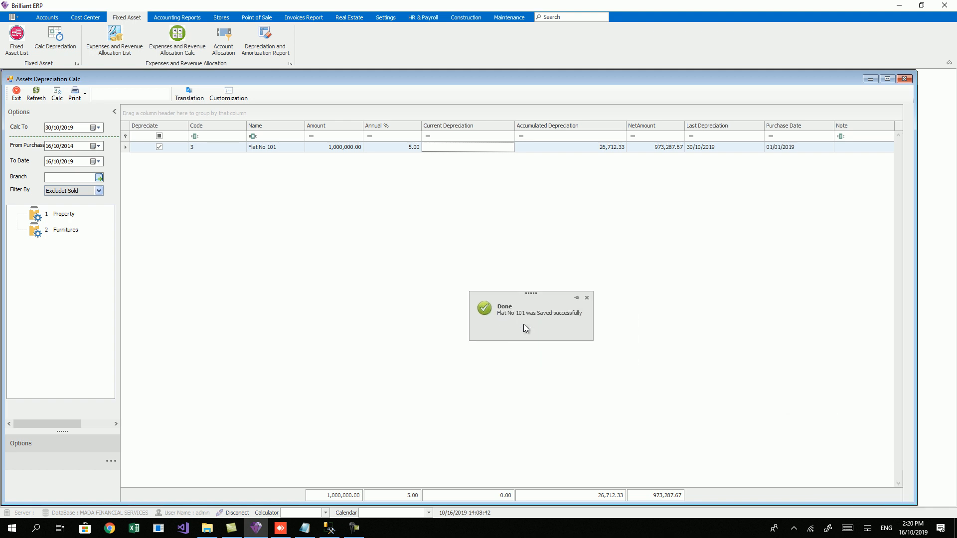
{"action": "left_click", "coordinate": [905, 79]}
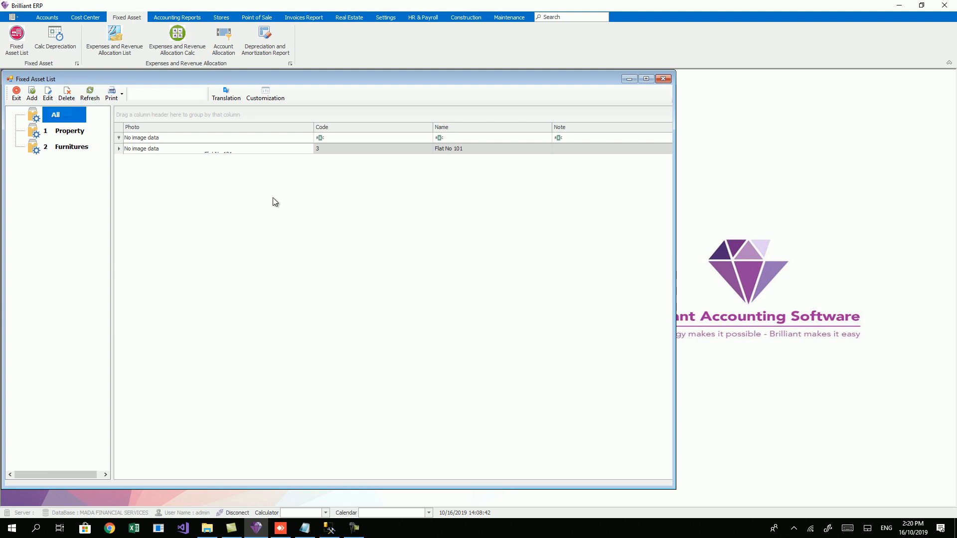
Step: Open Flat No 101 and review its previous depreciation entries, including the 16,712.33 one
{"action": "left_click", "coordinate": [372, 152]}
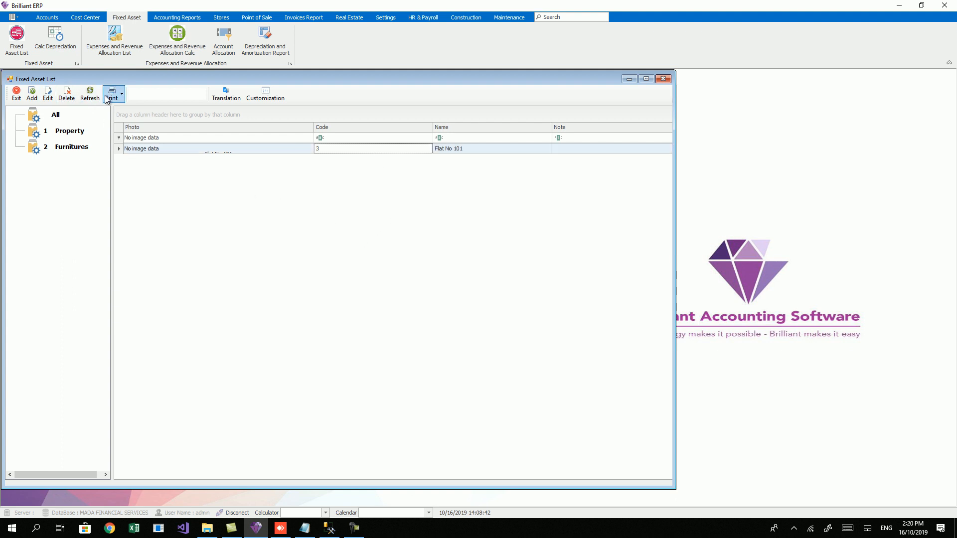
{"action": "left_click", "coordinate": [52, 97]}
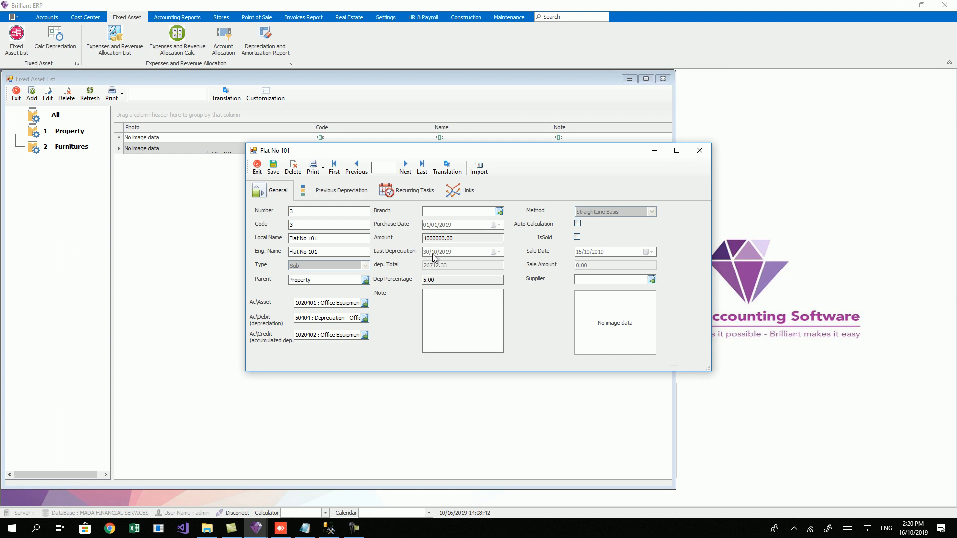
{"action": "left_click", "coordinate": [339, 190]}
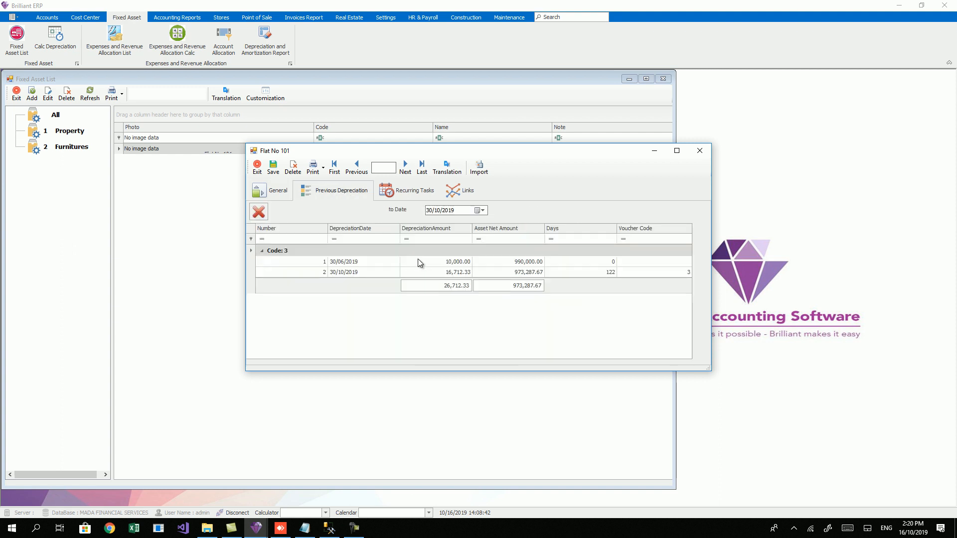
{"action": "left_click", "coordinate": [458, 272]}
{"action": "left_click", "coordinate": [457, 263]}
{"action": "left_click", "coordinate": [396, 272]}
{"action": "left_click", "coordinate": [389, 263]}
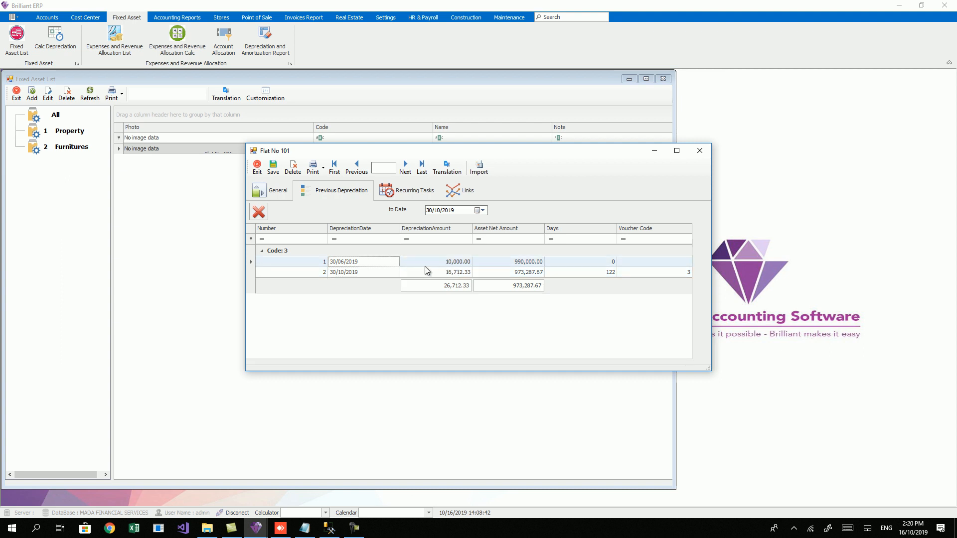
{"action": "left_click", "coordinate": [409, 274]}
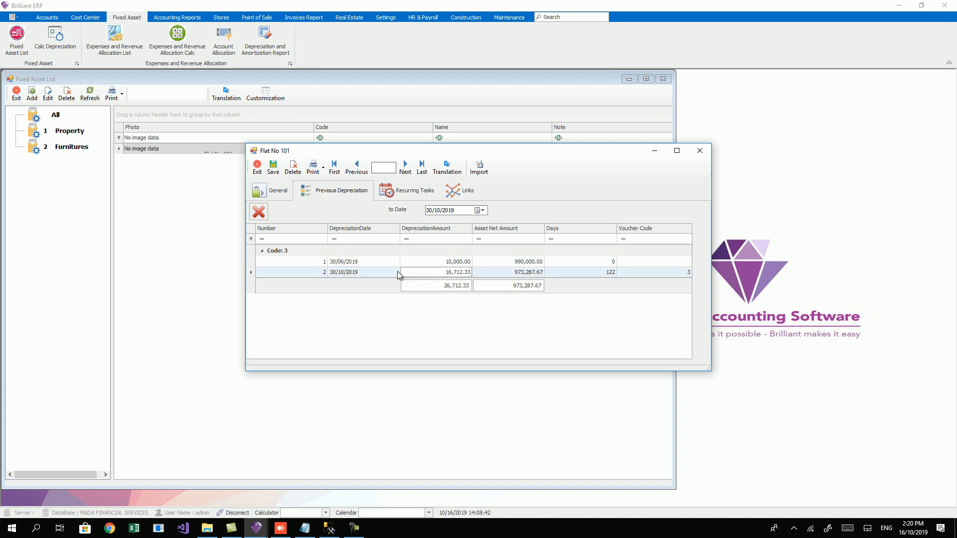
Step: Delete the 30/10/2019 depreciation entry, confirm, save Flat No 101 and close it
{"action": "left_click", "coordinate": [263, 214]}
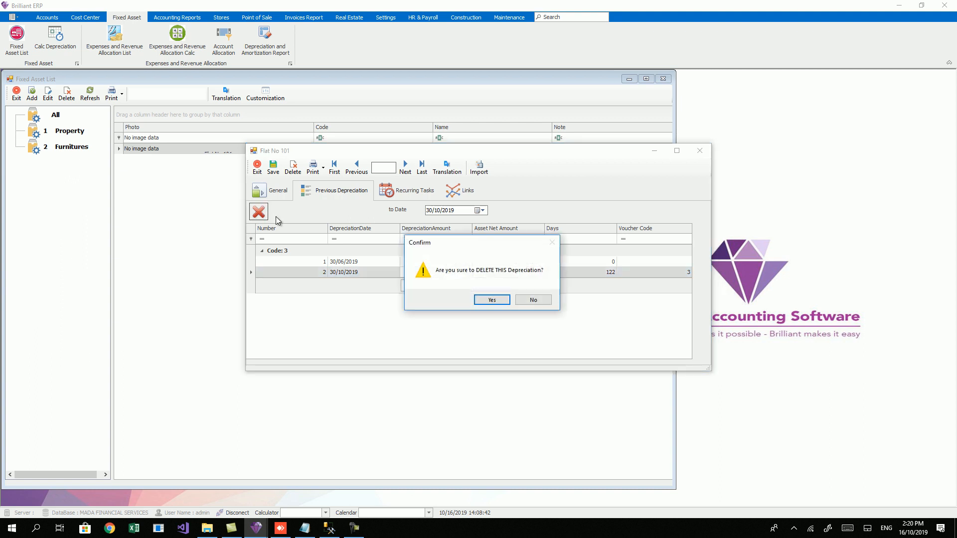
{"action": "left_click", "coordinate": [496, 302]}
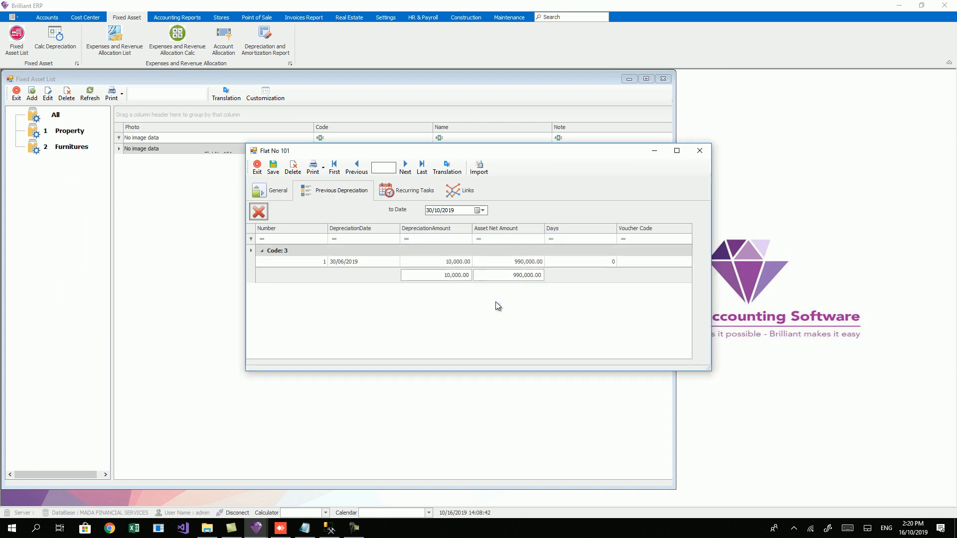
{"action": "left_click", "coordinate": [273, 168]}
{"action": "left_click", "coordinate": [258, 168]}
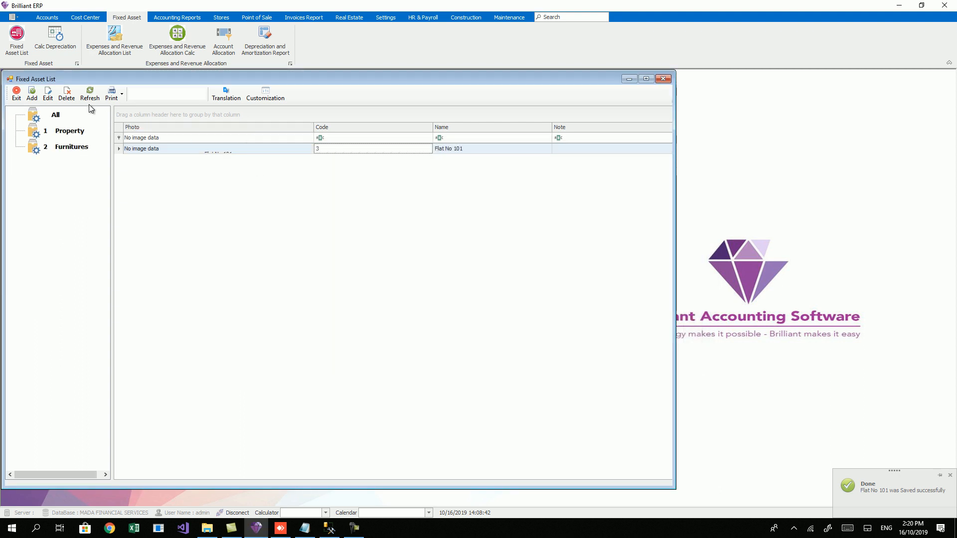
Step: Edit Flat No 101 and tick Auto Calculation to bring up Schedule Recurring
{"action": "left_click", "coordinate": [49, 95]}
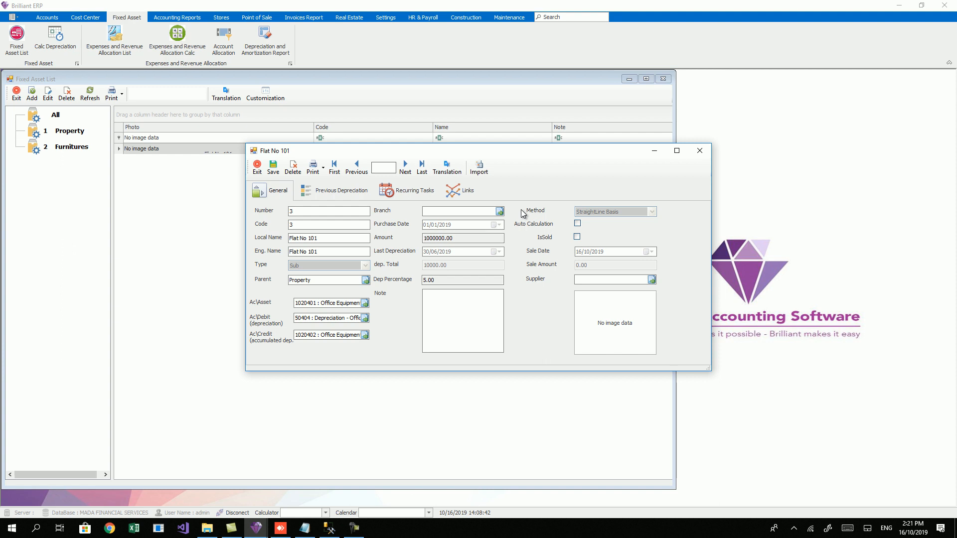
{"action": "left_click", "coordinate": [578, 224]}
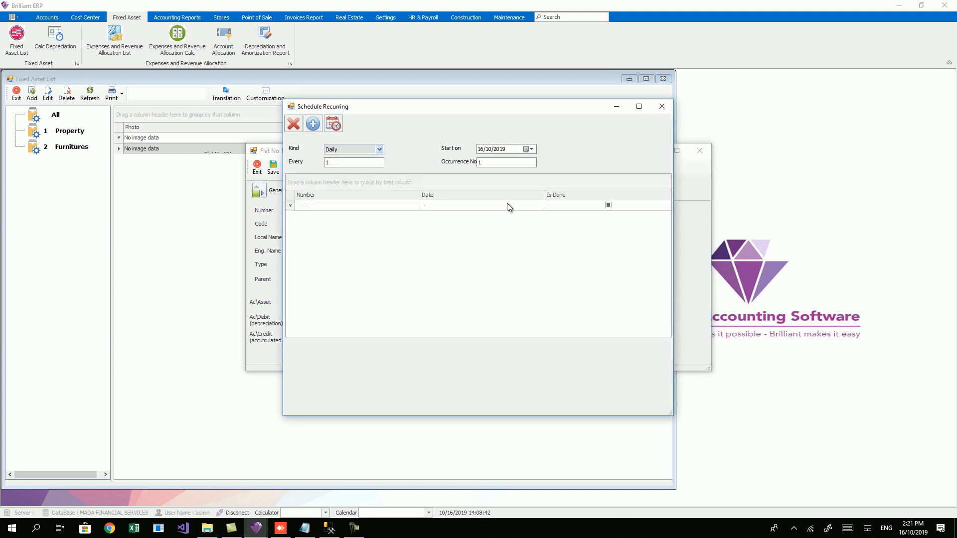
Step: Set the schedule to Monthly, running on the Last day, with 10 occurrences
{"action": "left_click", "coordinate": [382, 150]}
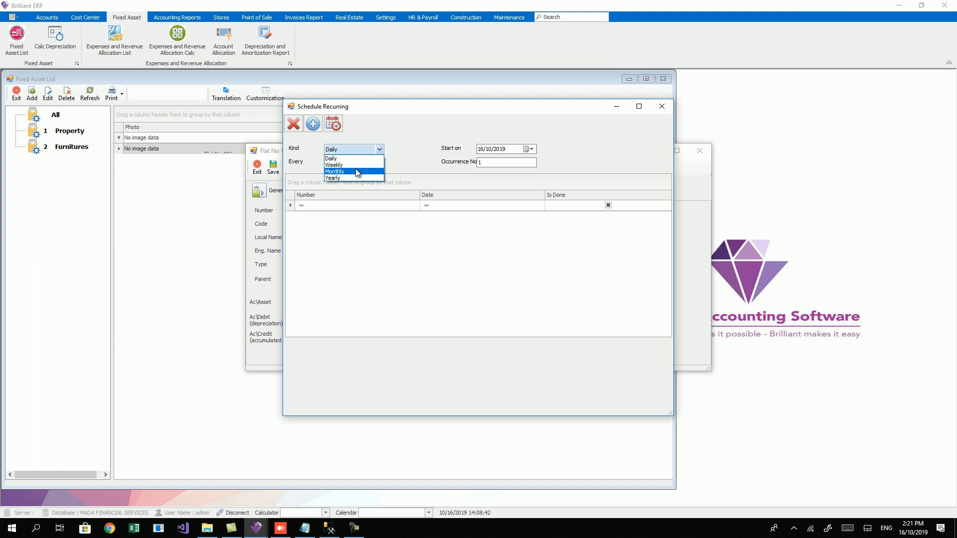
{"action": "left_click", "coordinate": [357, 171]}
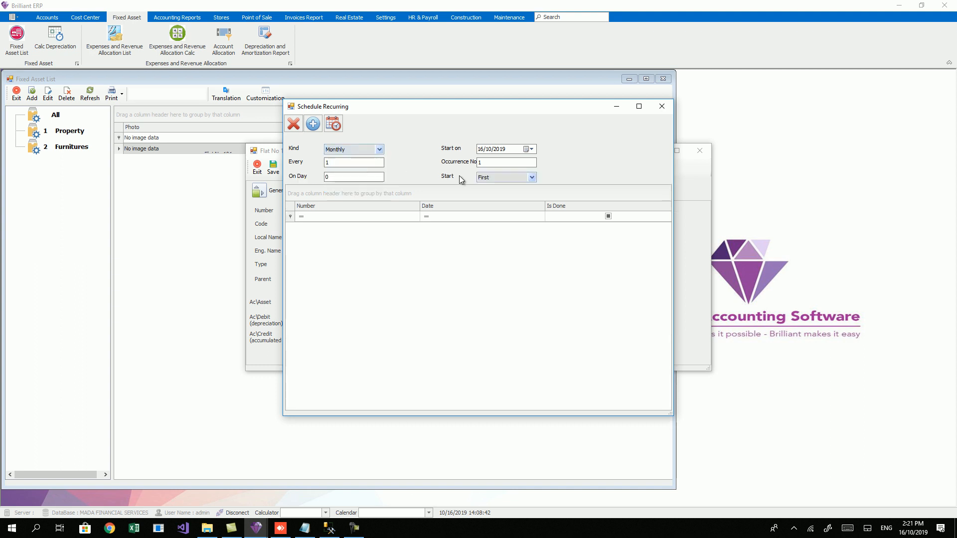
{"action": "left_click", "coordinate": [503, 177]}
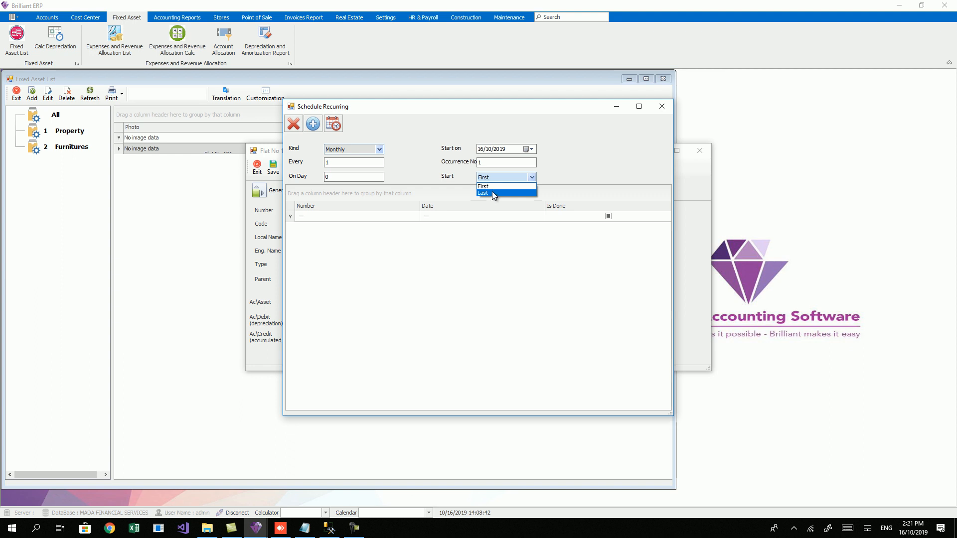
{"action": "left_click", "coordinate": [494, 193]}
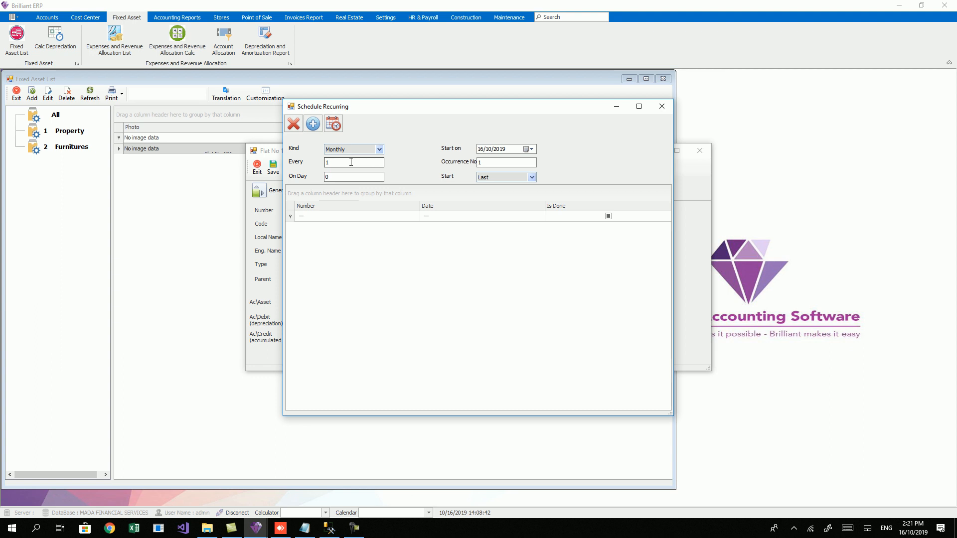
{"action": "left_click", "coordinate": [531, 162]}
{"action": "type", "text": "10"}
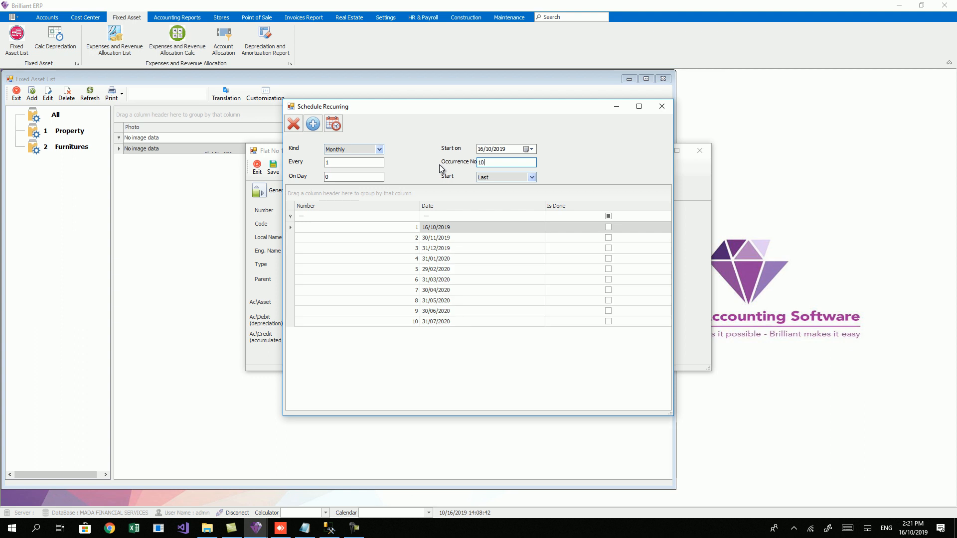
{"action": "left_click", "coordinate": [439, 228]}
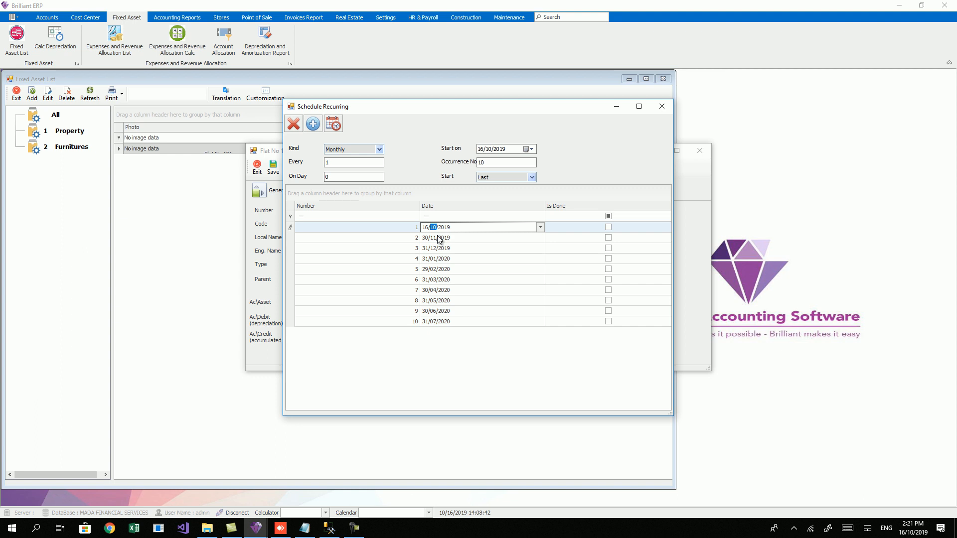
Step: Set the schedule's start date to 31/10/2019
{"action": "left_click", "coordinate": [530, 149]}
{"action": "left_click", "coordinate": [548, 212]}
{"action": "left_click", "coordinate": [487, 163]}
{"action": "type", "text": "10"}
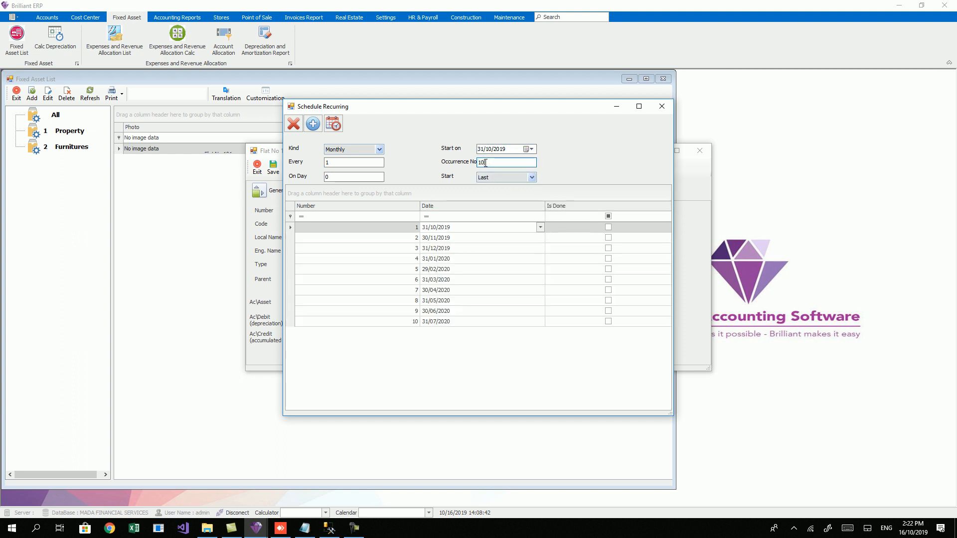
Step: Change the first scheduled run date to 11/09/2019
{"action": "double_click", "coordinate": [440, 239]}
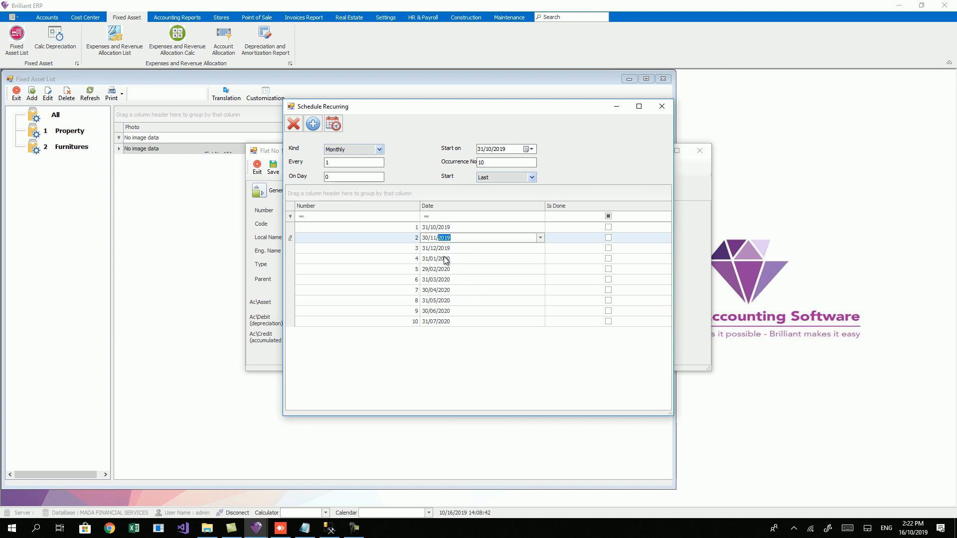
{"action": "double_click", "coordinate": [433, 227]}
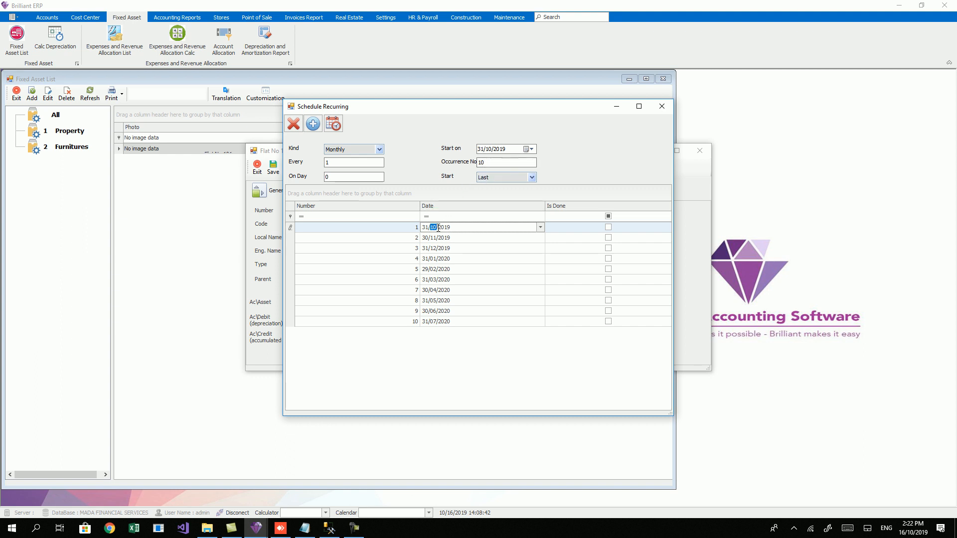
{"action": "left_click", "coordinate": [423, 227]}
{"action": "key", "text": "Escape"}
{"action": "left_click", "coordinate": [541, 227]}
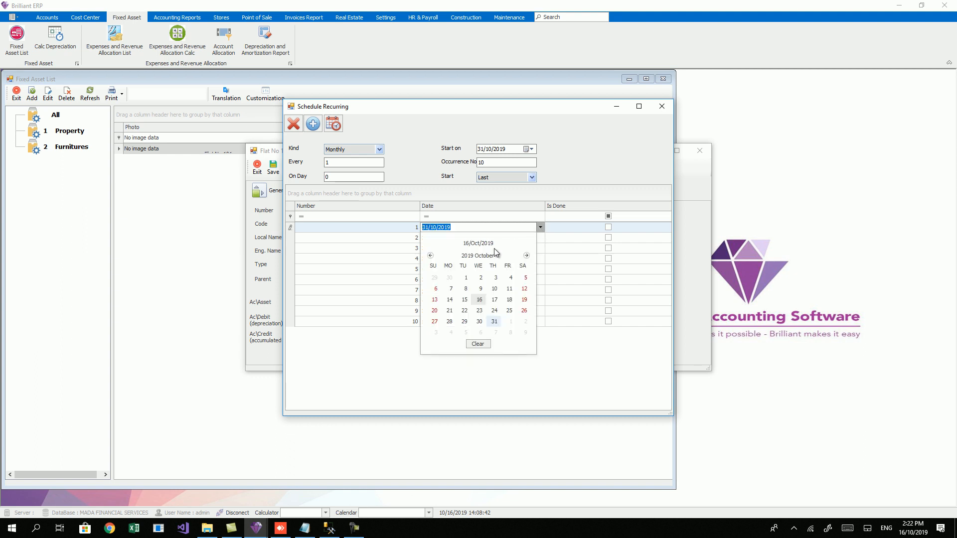
{"action": "left_click", "coordinate": [431, 255]}
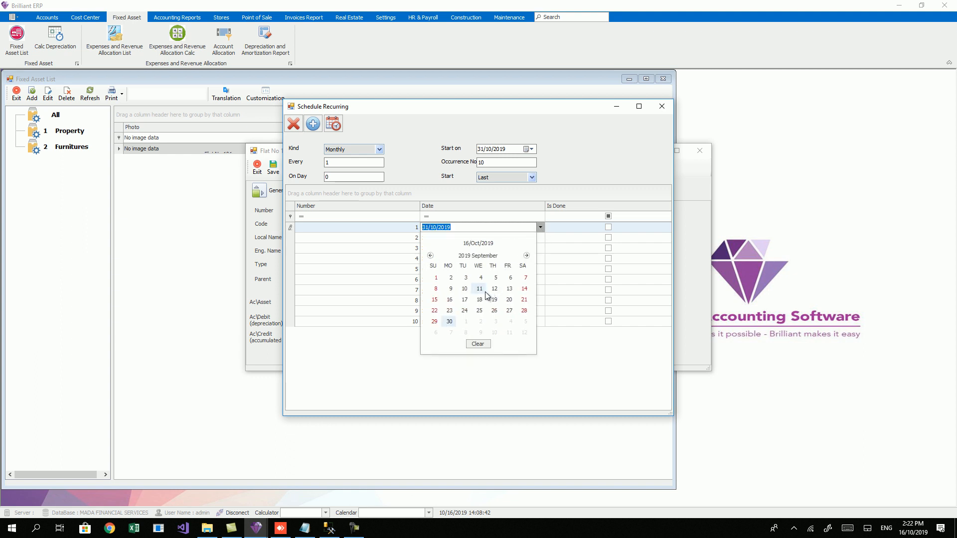
{"action": "left_click", "coordinate": [480, 289]}
Step: Apply the recurring schedule, save Flat No 101 and close its window
{"action": "double_click", "coordinate": [455, 238]}
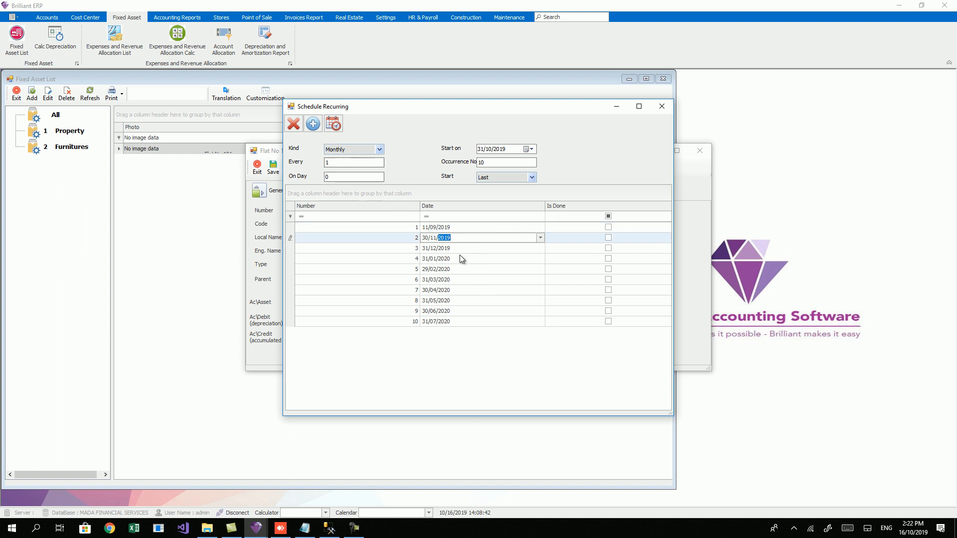
{"action": "left_click", "coordinate": [312, 127]}
{"action": "left_click", "coordinate": [273, 169]}
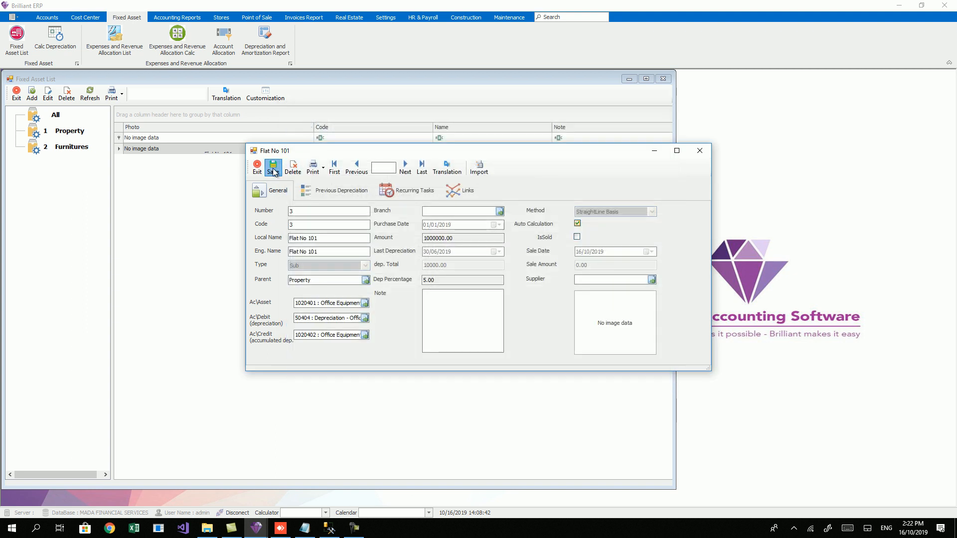
{"action": "left_click", "coordinate": [258, 168]}
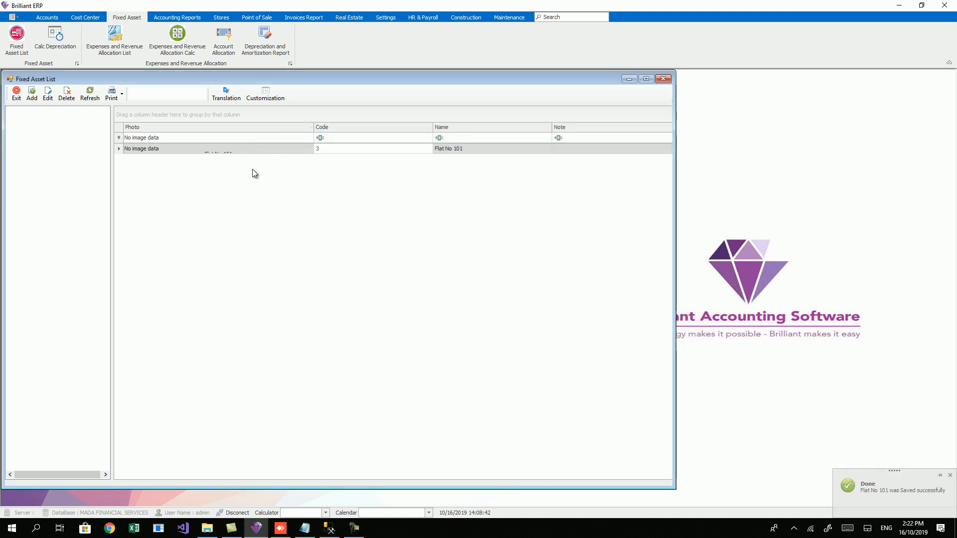
Step: Open the MADA FINANCIAL SERVICES company from the company selection screen
{"action": "left_click", "coordinate": [10, 18]}
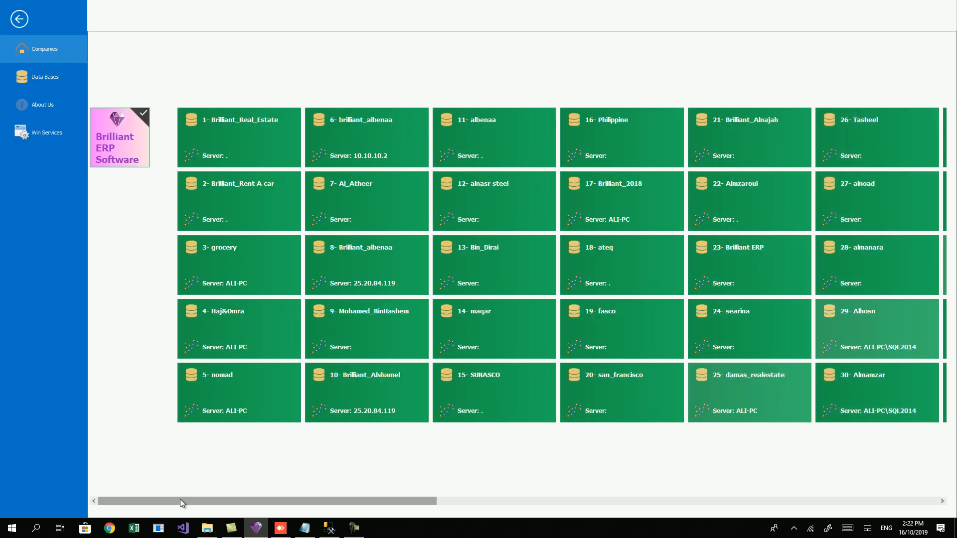
{"action": "left_click_drag", "start_coordinate": [181, 501], "coordinate": [656, 489]}
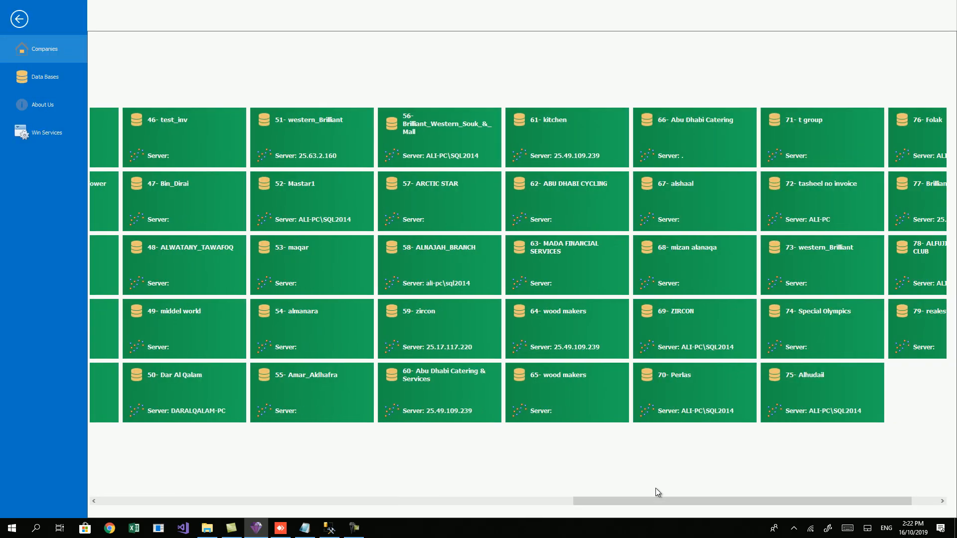
{"action": "left_click", "coordinate": [586, 274]}
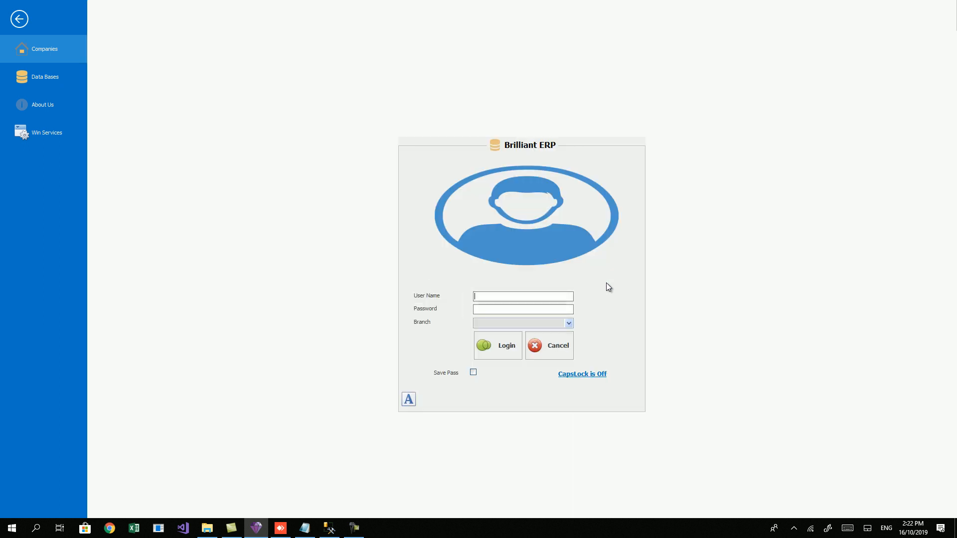
Step: Log in with the user name and password, then dismiss the depreciation completion notice
{"action": "type", "text": "admin"}
{"action": "key", "text": "Tab"}
{"action": "type", "text": "123"}
{"action": "key", "text": "Return"}
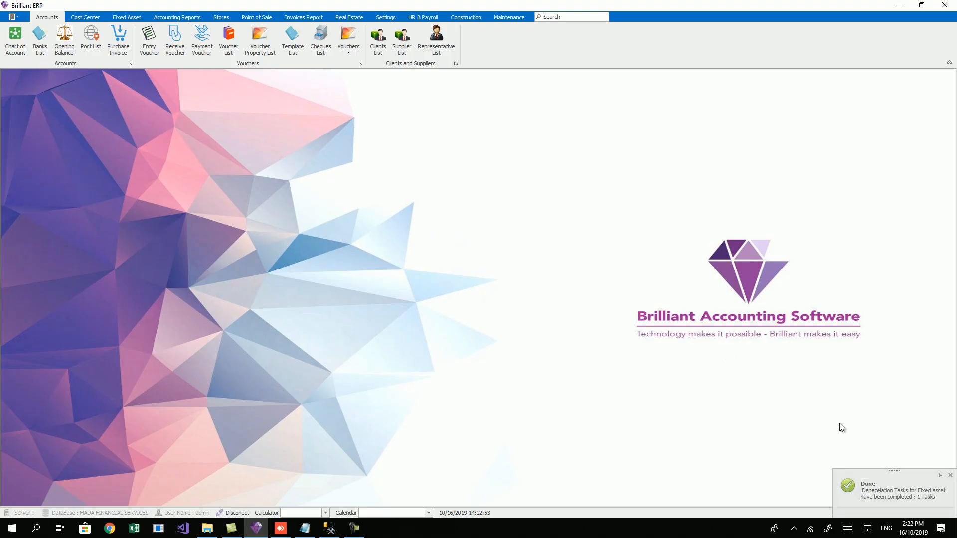
{"action": "left_click_drag", "start_coordinate": [879, 477], "coordinate": [442, 183]}
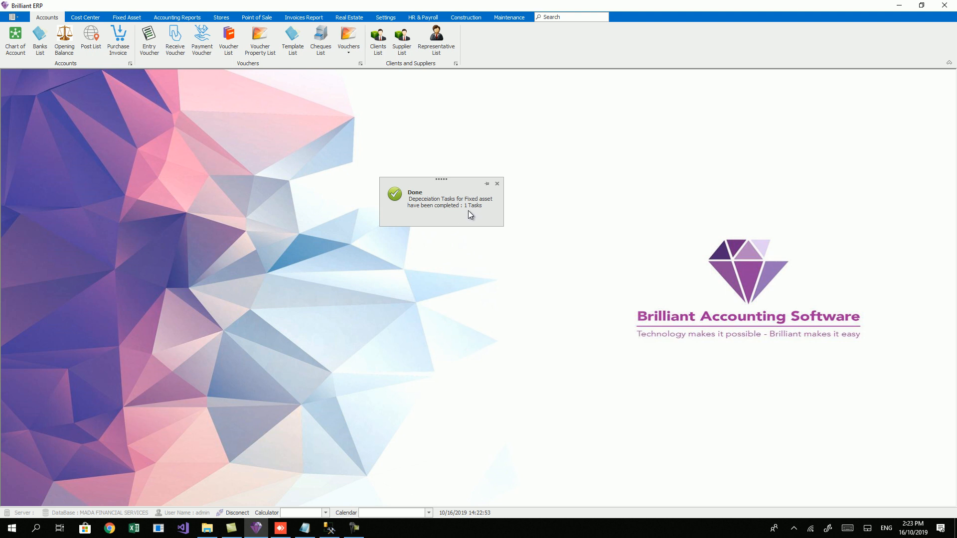
{"action": "left_click", "coordinate": [497, 184]}
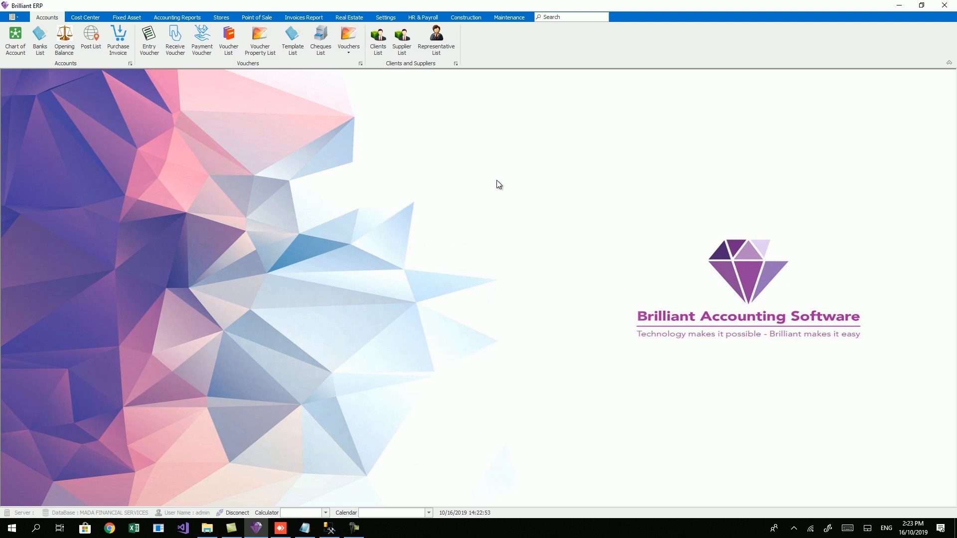
Step: Open the Flat No 101 asset record from the Fixed Asset List for editing
{"action": "left_click", "coordinate": [122, 16]}
{"action": "left_click", "coordinate": [18, 38]}
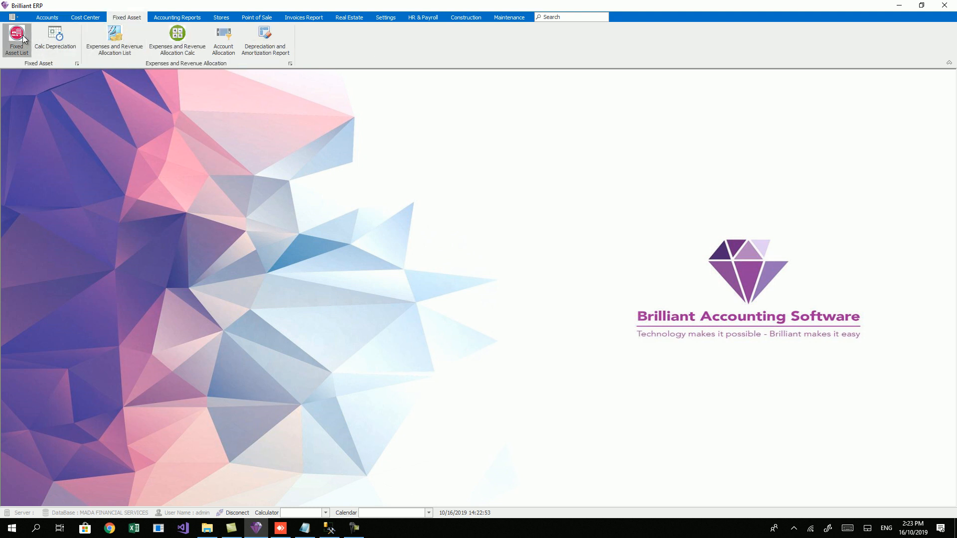
{"action": "left_click", "coordinate": [256, 156]}
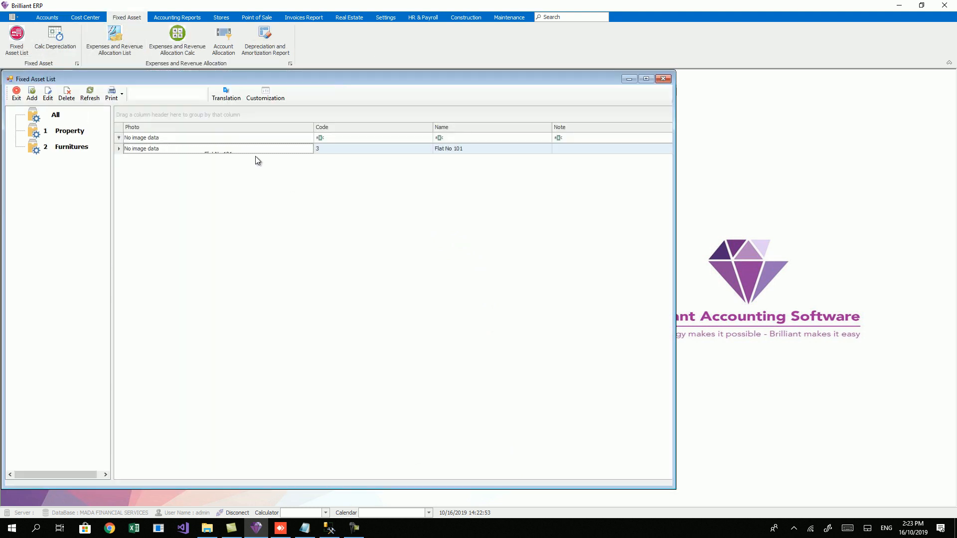
{"action": "left_click", "coordinate": [51, 94]}
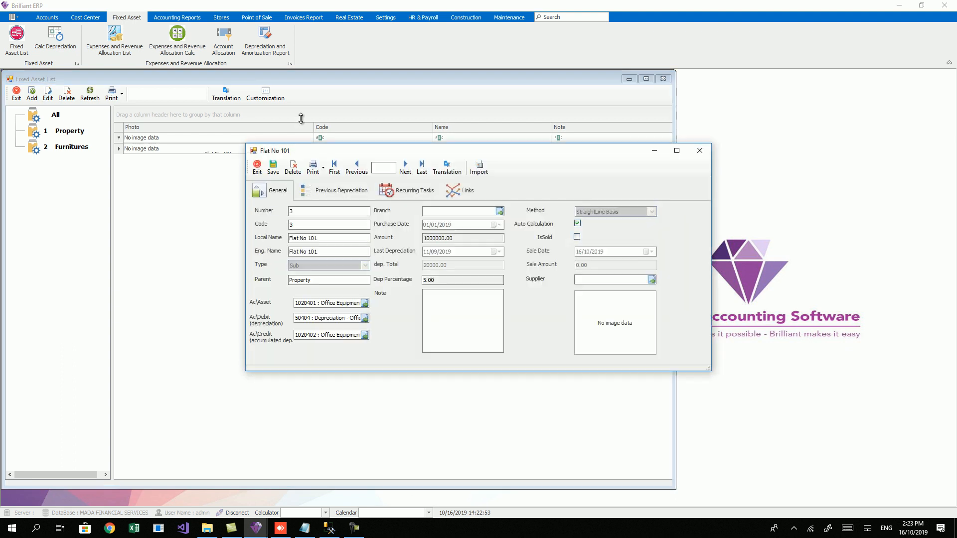
Step: Review the 11/09/2019 depreciation entry and the 31/12/2019 and 30/11/2019 recurring tasks
{"action": "left_click", "coordinate": [352, 192]}
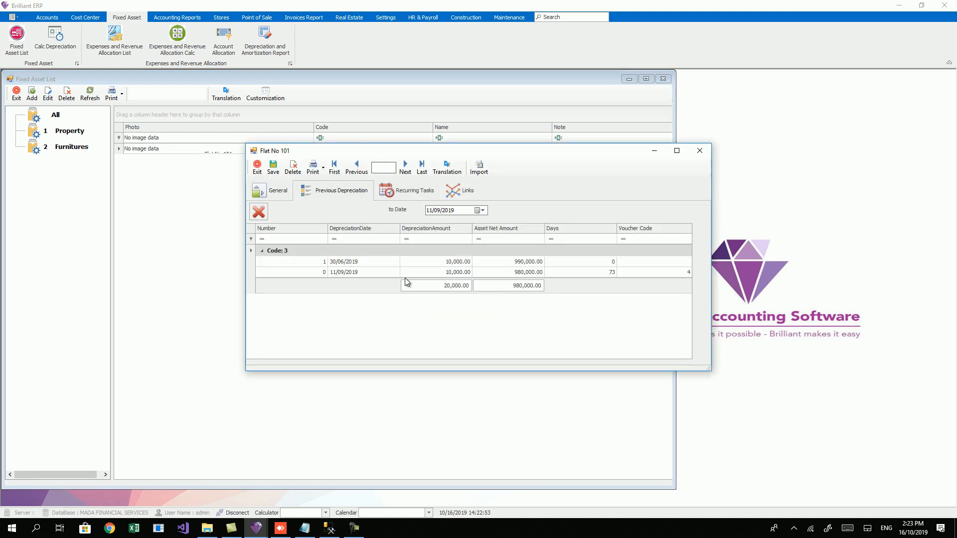
{"action": "left_click", "coordinate": [377, 273]}
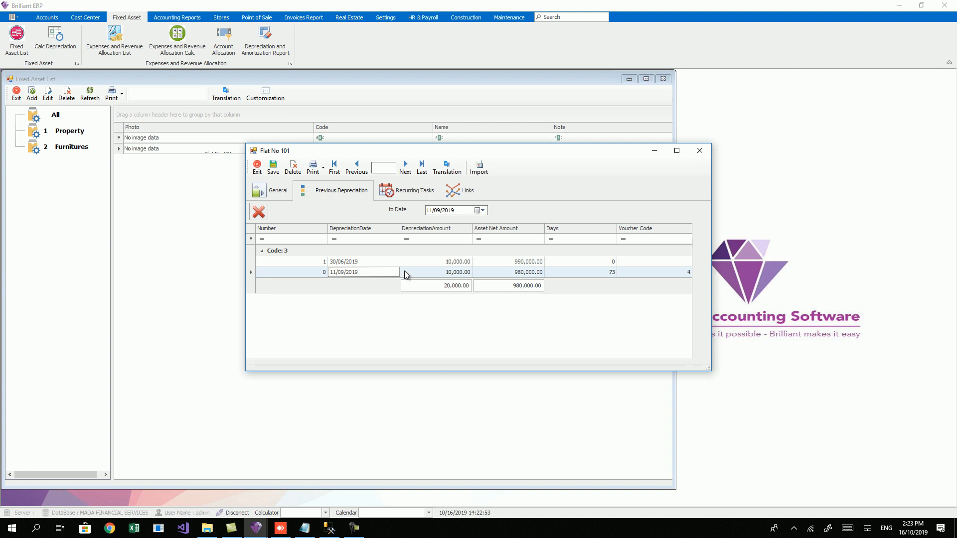
{"action": "left_click", "coordinate": [399, 190]}
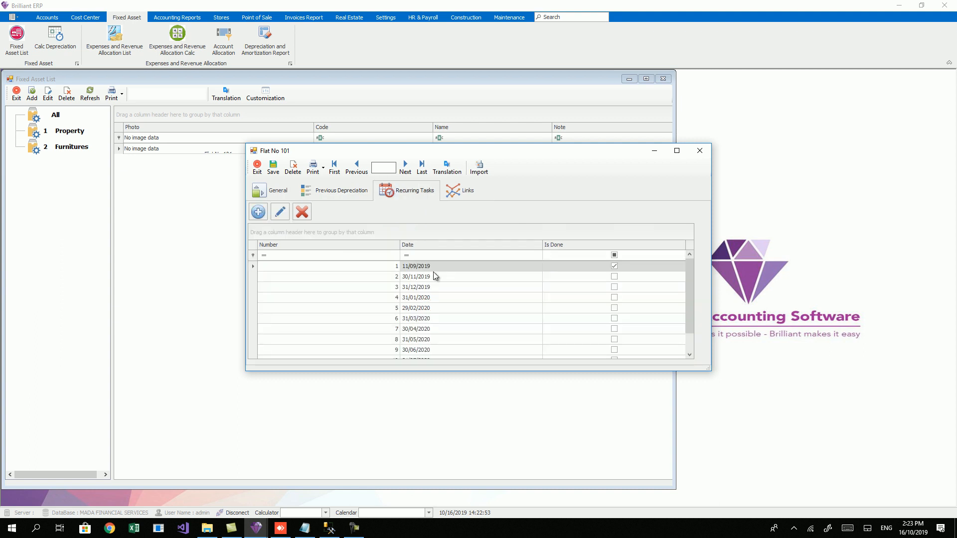
{"action": "left_click", "coordinate": [525, 288]}
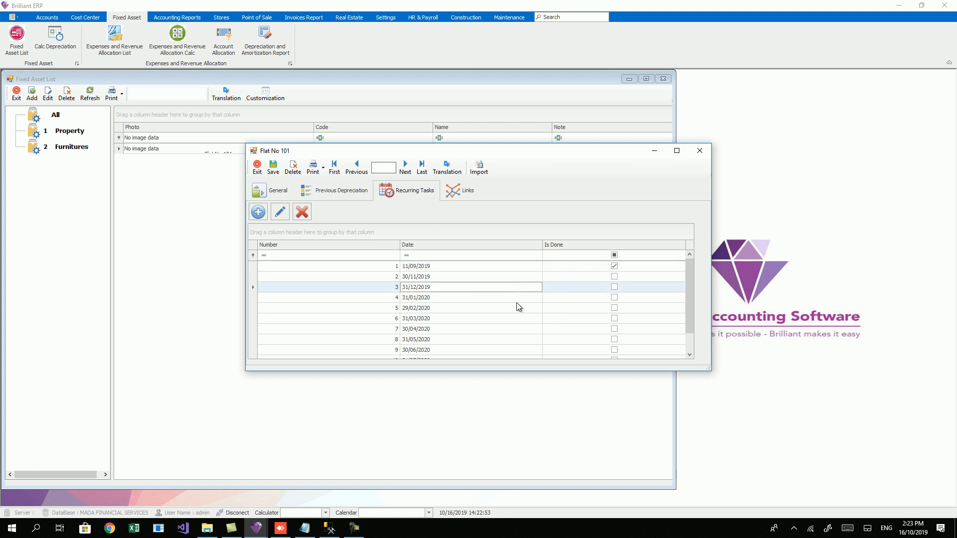
{"action": "key", "text": "Up"}
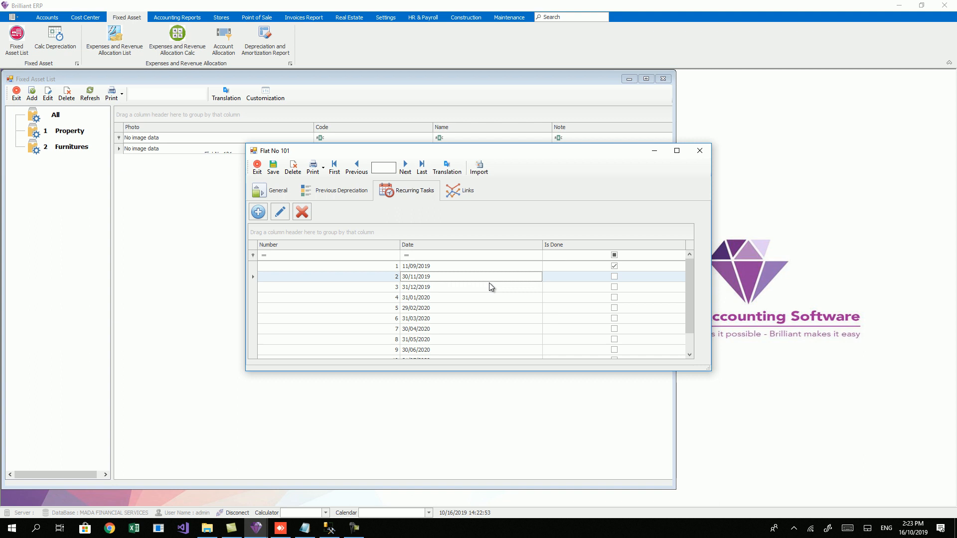
Step: Inspect Entry Voucher 4 for the 11/09/2019 depreciation, then close it and the Flat No 101 record
{"action": "left_click", "coordinate": [334, 190]}
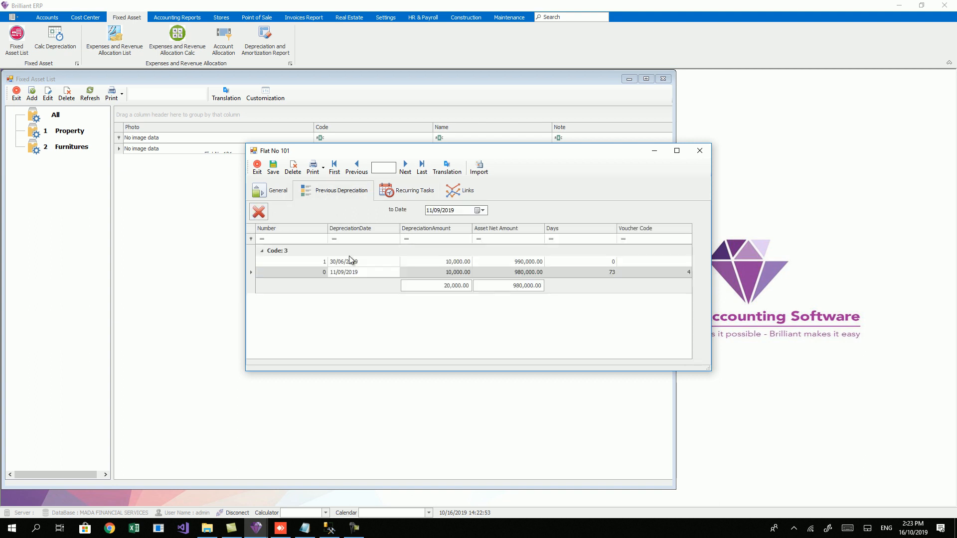
{"action": "double_click", "coordinate": [363, 273]}
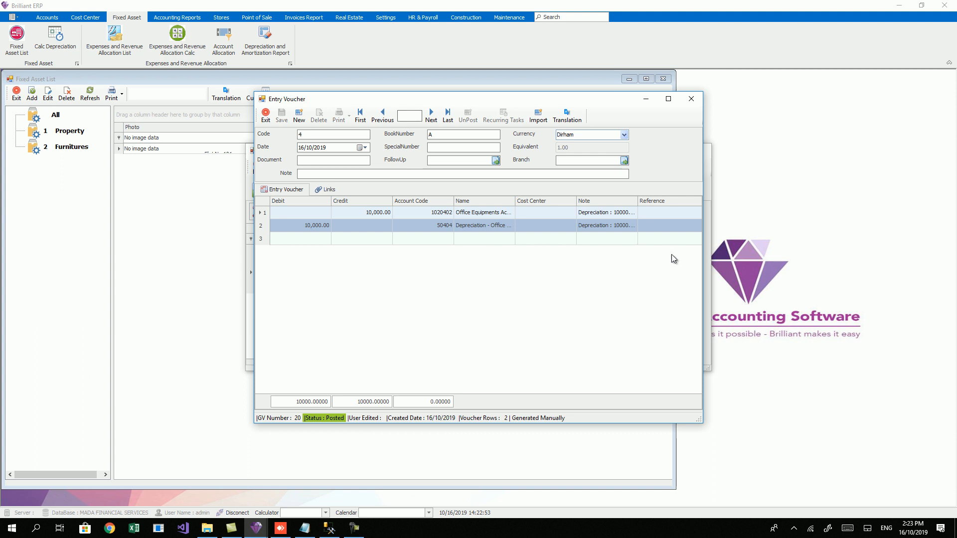
{"action": "left_click_drag", "start_coordinate": [702, 252], "coordinate": [916, 266]}
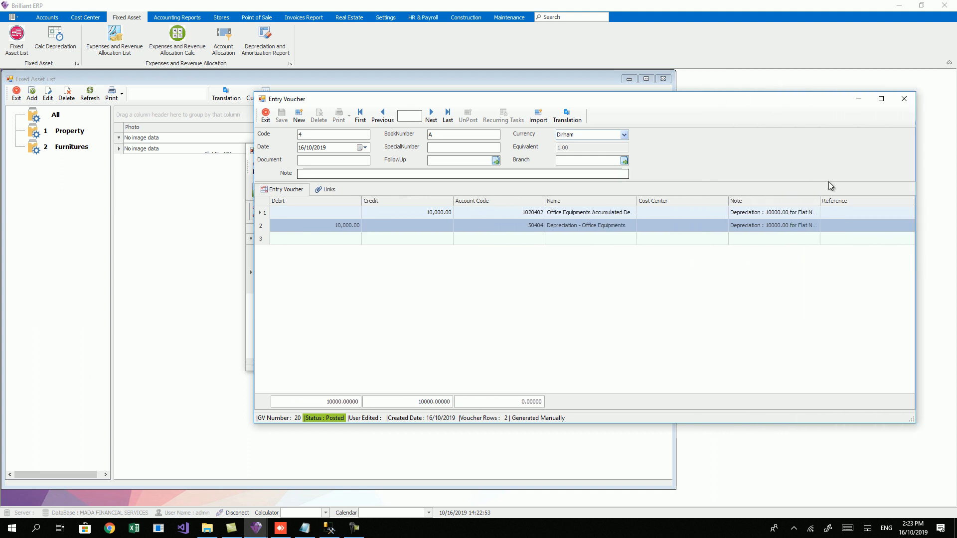
{"action": "left_click", "coordinate": [905, 100]}
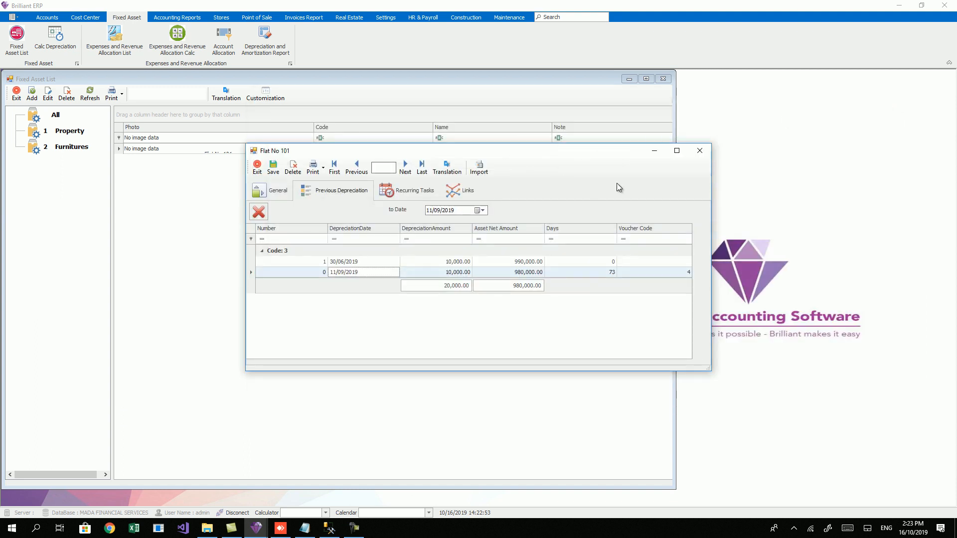
{"action": "left_click", "coordinate": [700, 151]}
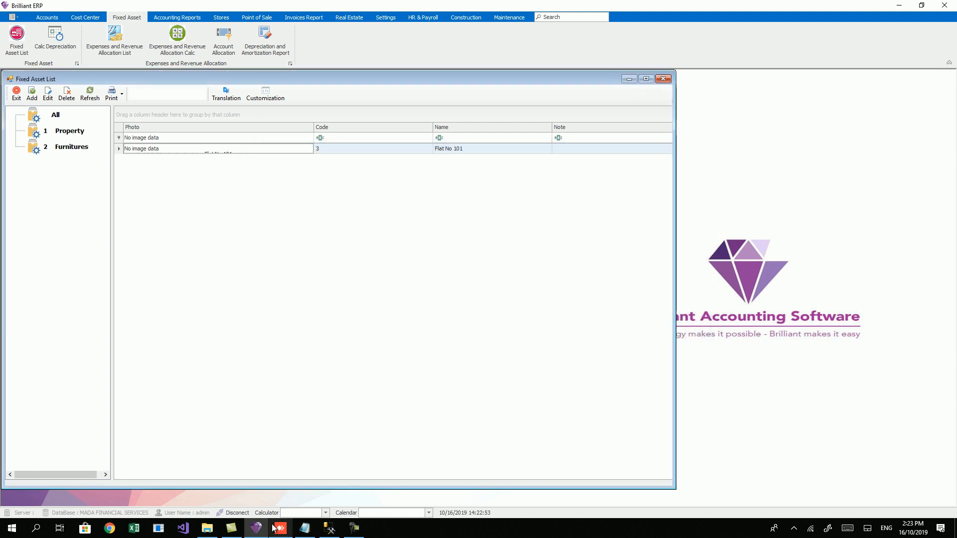
Step: Hide the database tool and close the Fixed Asset List
{"action": "left_click", "coordinate": [325, 529]}
{"action": "left_click", "coordinate": [325, 530]}
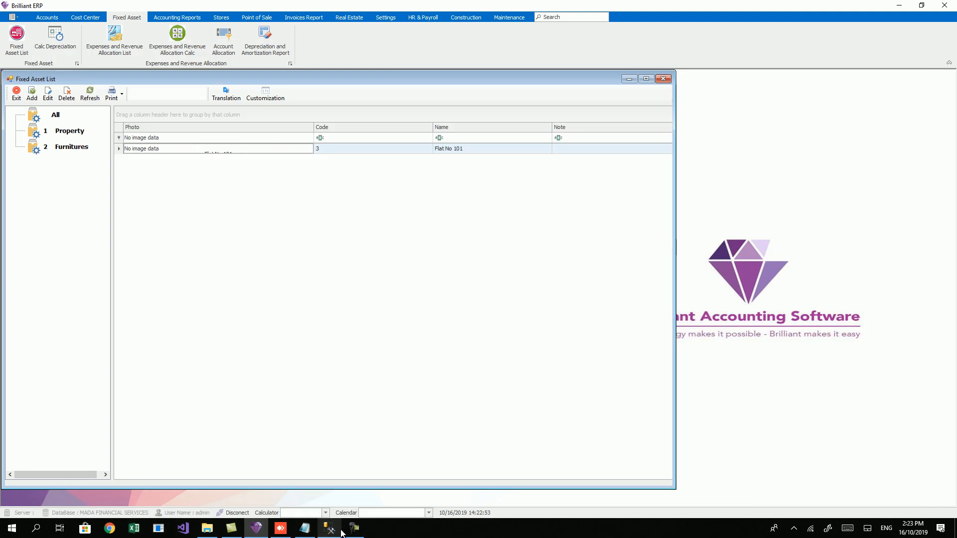
{"action": "left_click", "coordinate": [663, 79]}
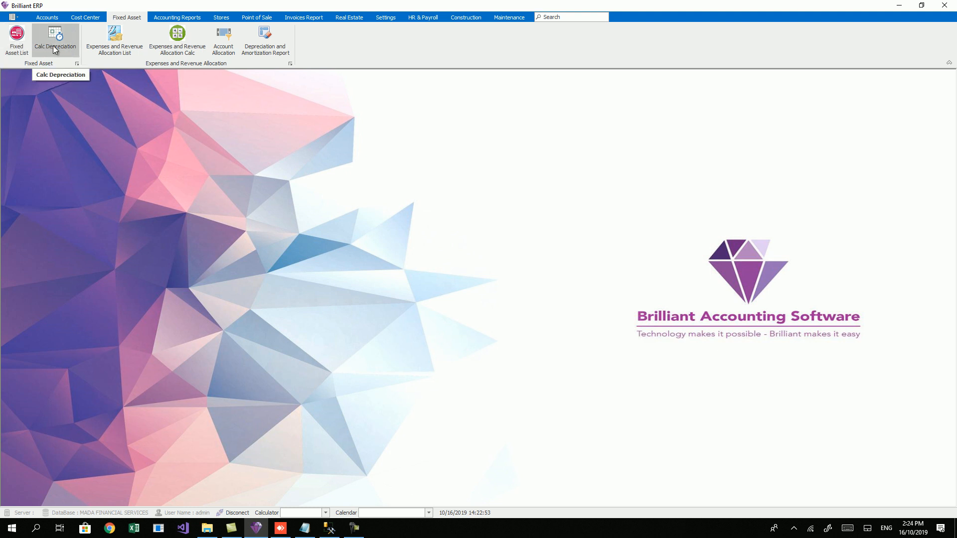
Step: In Calc Depreciation, check Flat No 101 under Property: 980,000.00 net, last dated 11/09/2019, then exit
{"action": "left_click", "coordinate": [50, 44]}
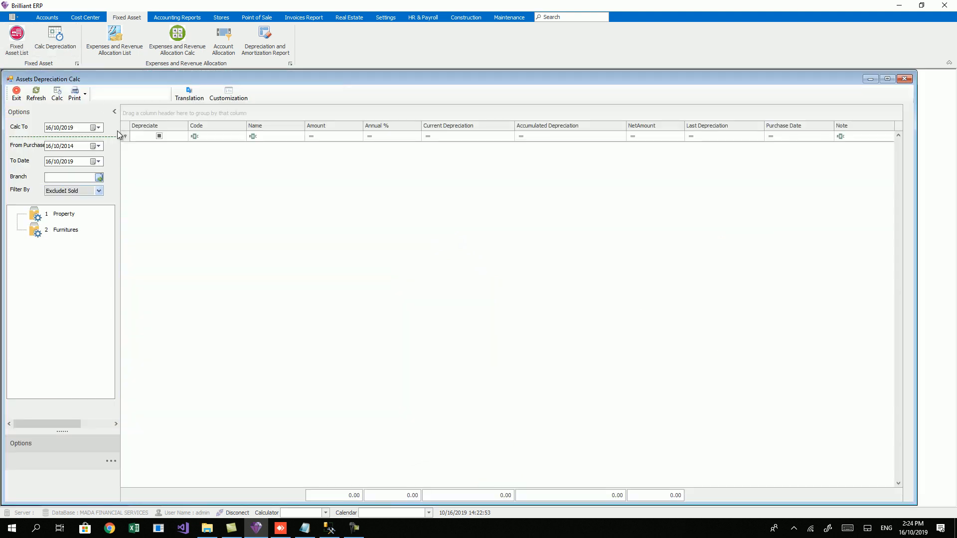
{"action": "left_click", "coordinate": [69, 214]}
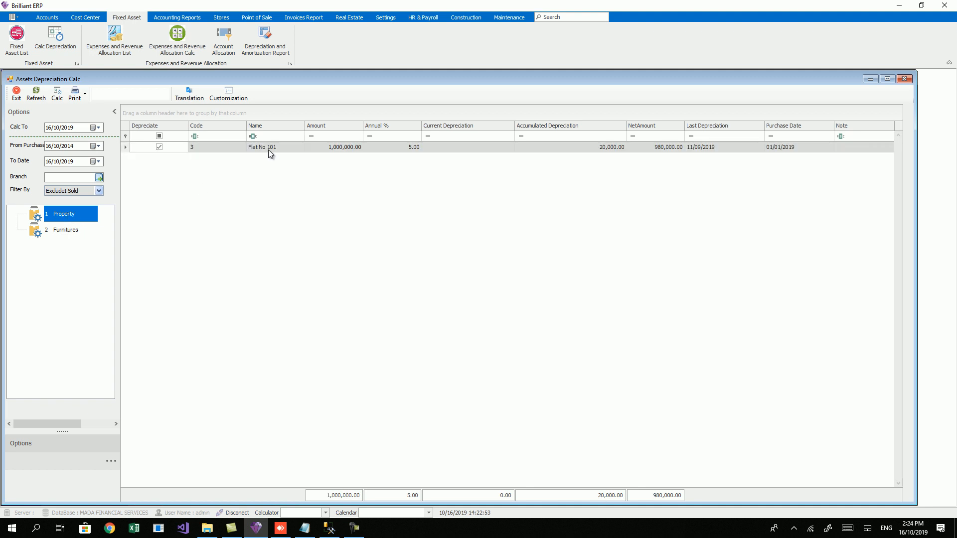
{"action": "left_click", "coordinate": [322, 151]}
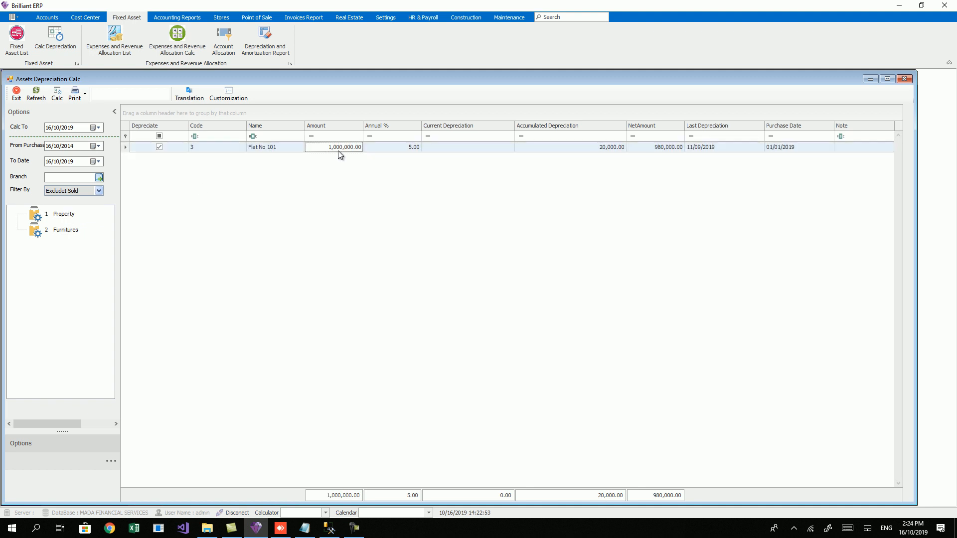
{"action": "left_click", "coordinate": [660, 151]}
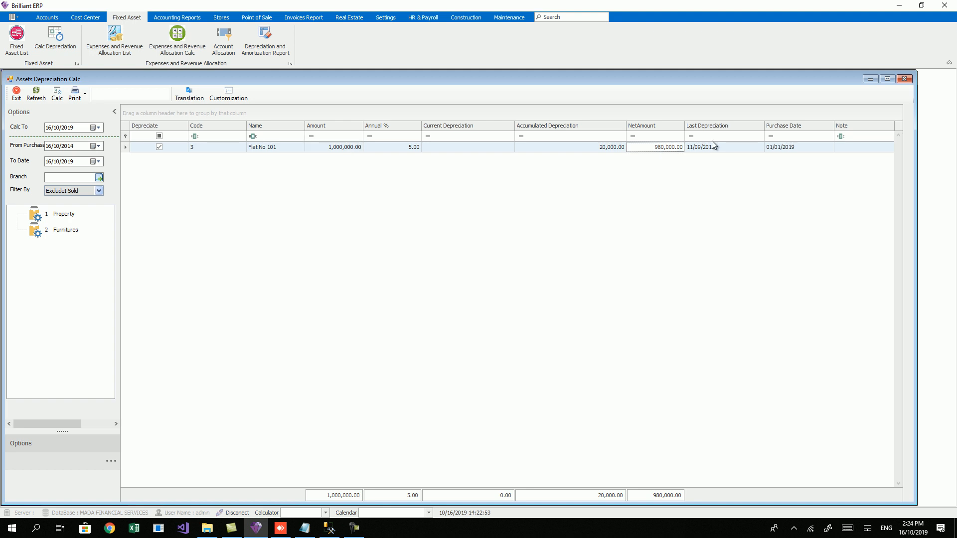
{"action": "left_click", "coordinate": [705, 152]}
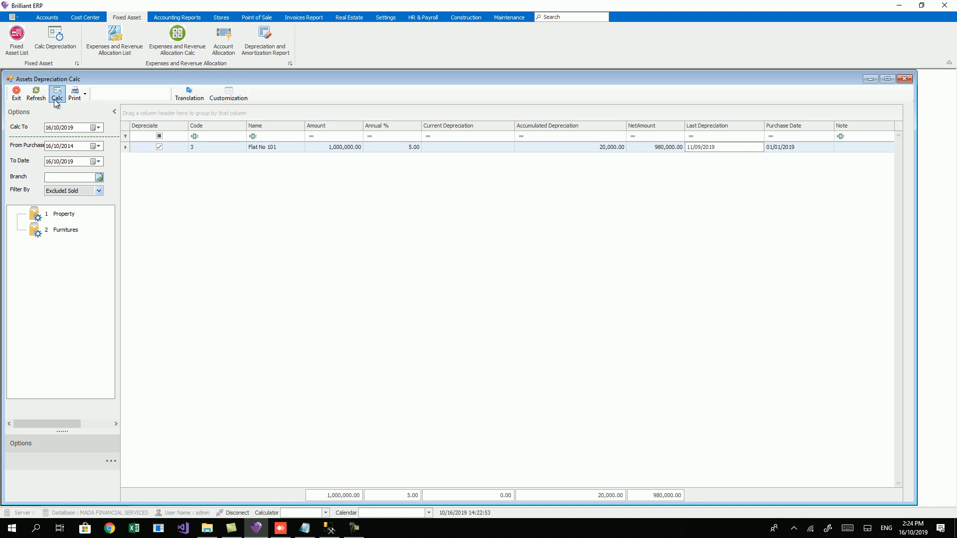
{"action": "left_click", "coordinate": [16, 97]}
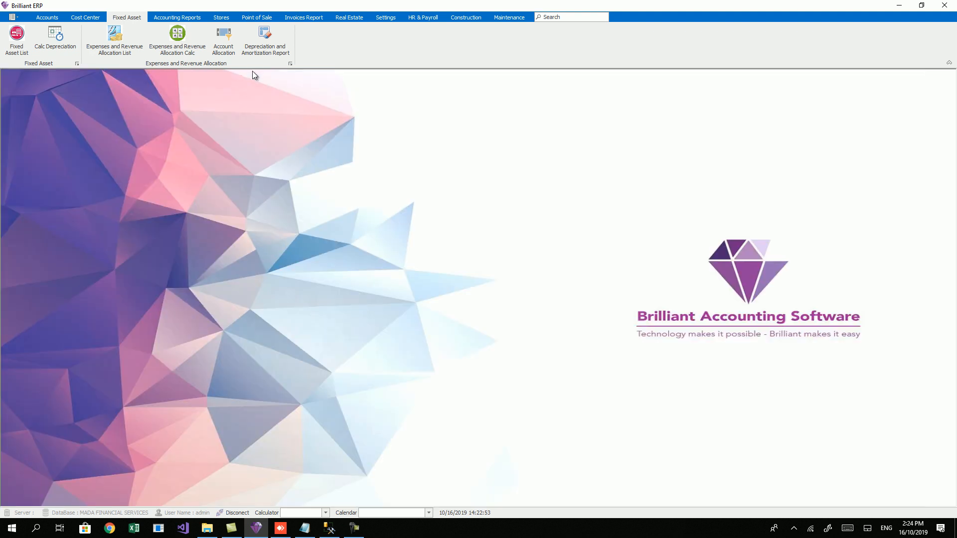
Step: Run the Depreciation and Amortization Report with the From Date year set to 2000
{"action": "left_click", "coordinate": [264, 50]}
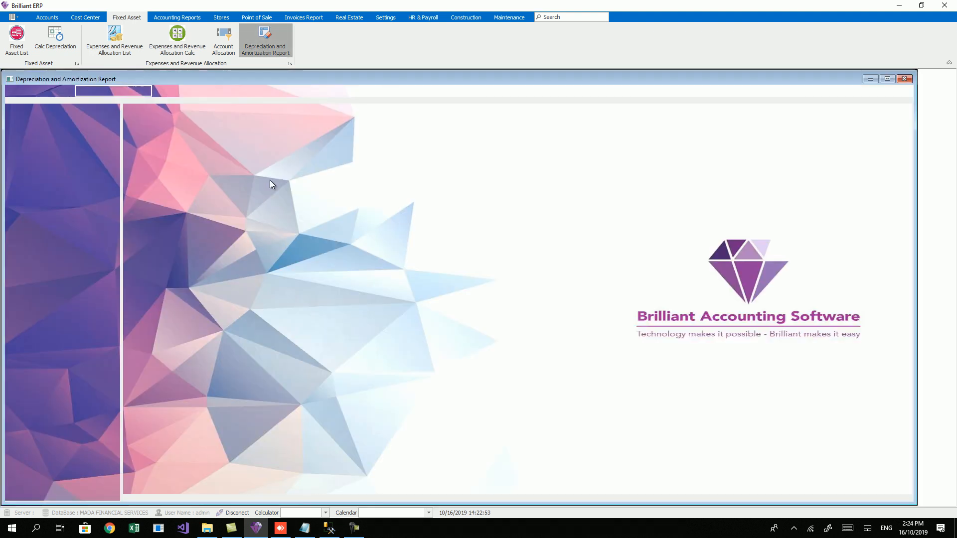
{"action": "left_click", "coordinate": [71, 145]}
{"action": "type", "text": "2000"}
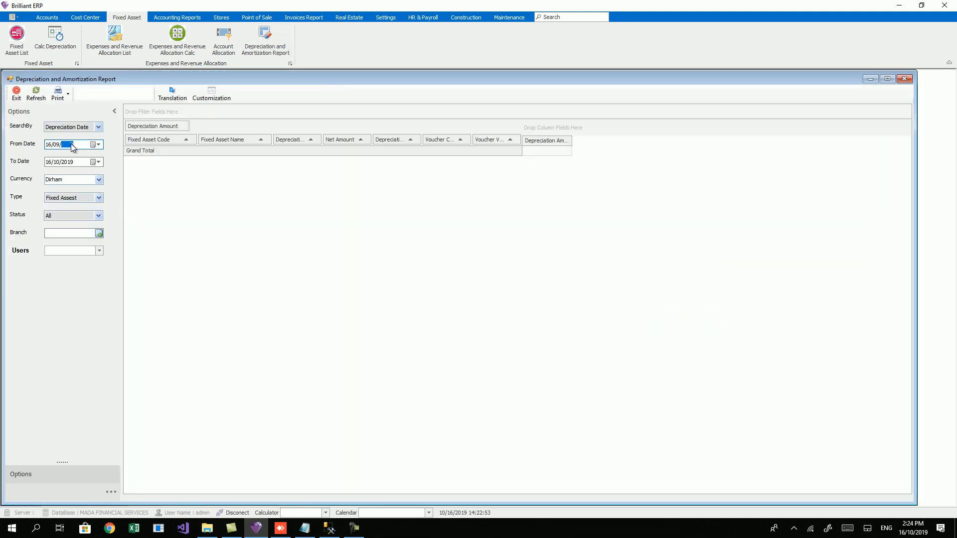
{"action": "left_click", "coordinate": [36, 94]}
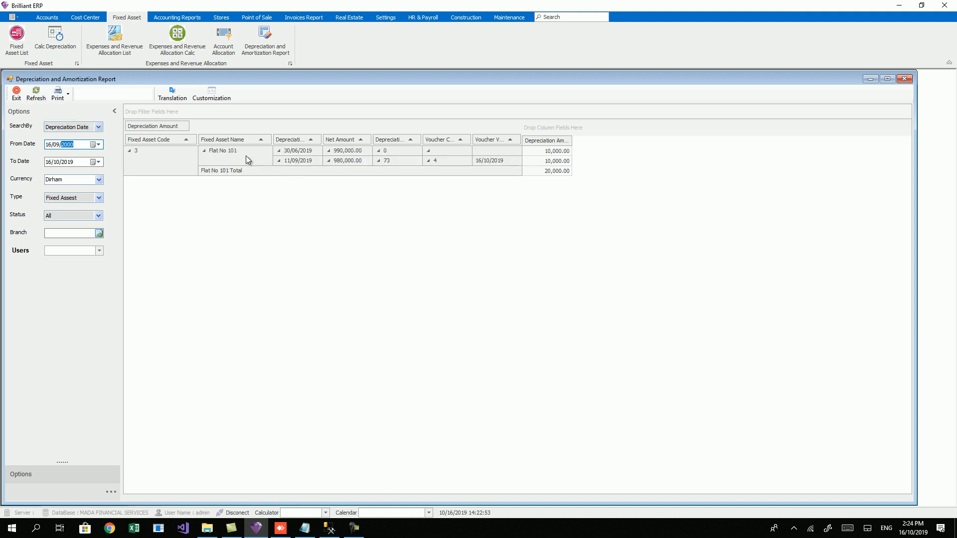
Step: Widen the report columns and check the 30/06/2019 and 11/09/2019 10,000.00 depreciation rows
{"action": "left_click", "coordinate": [246, 156]}
{"action": "left_click_drag", "start_coordinate": [322, 150], "coordinate": [343, 150]}
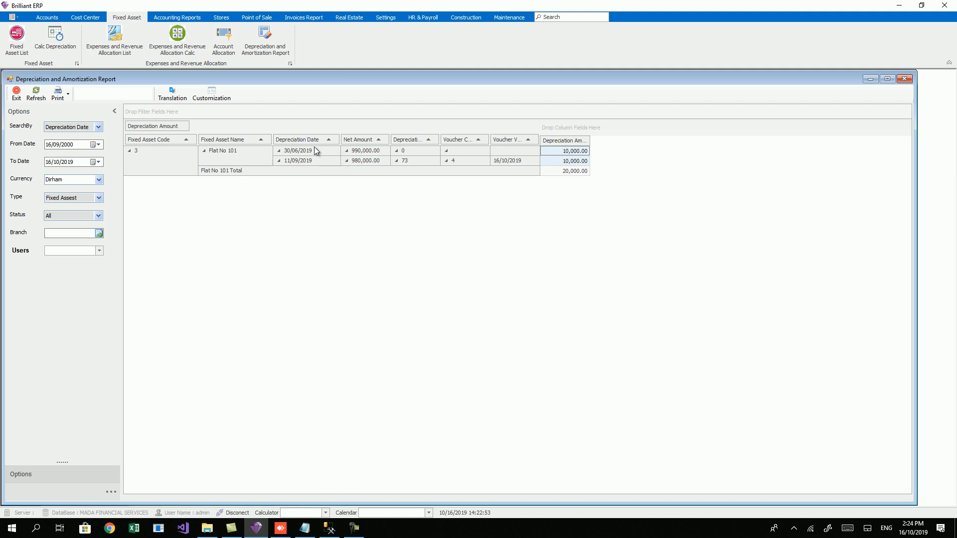
{"action": "left_click", "coordinate": [319, 157]}
{"action": "left_click", "coordinate": [320, 149]}
{"action": "left_click", "coordinate": [319, 162]}
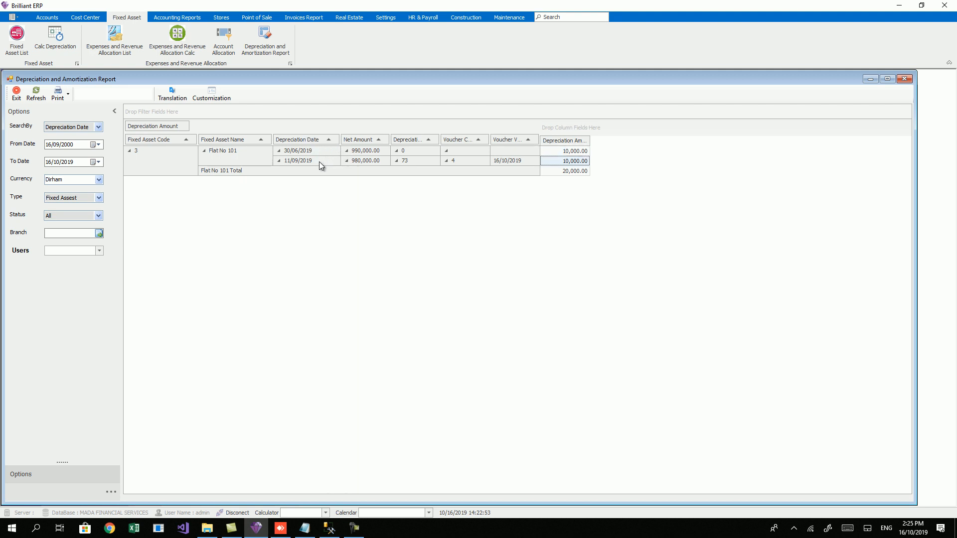
{"action": "left_click_drag", "start_coordinate": [391, 149], "coordinate": [410, 149]}
{"action": "left_click", "coordinate": [382, 152]}
{"action": "left_click", "coordinate": [378, 163]}
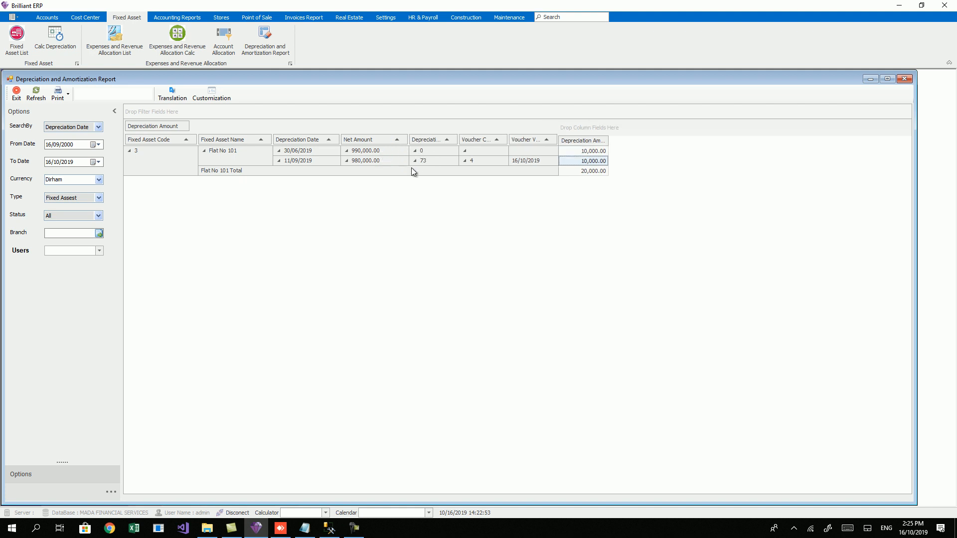
{"action": "left_click", "coordinate": [576, 151]}
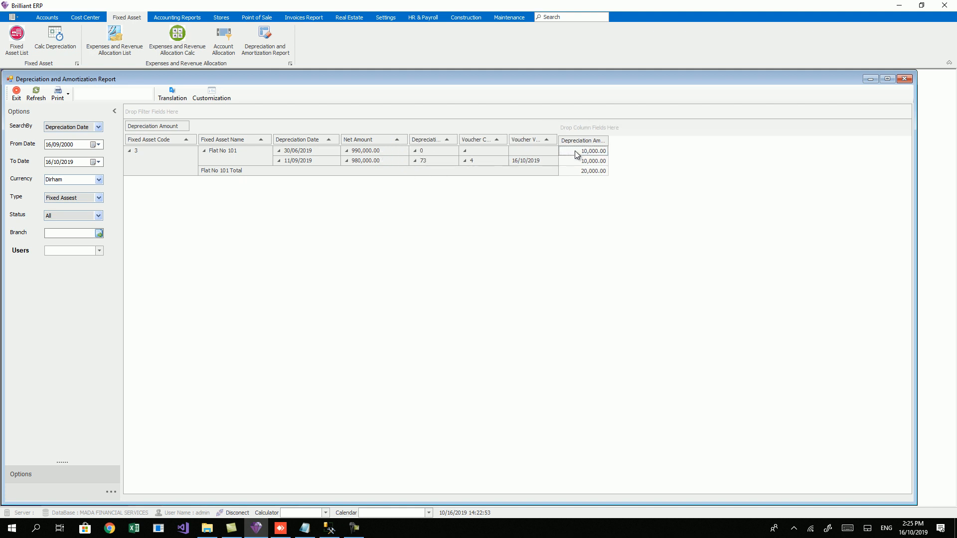
{"action": "double_click", "coordinate": [608, 142]}
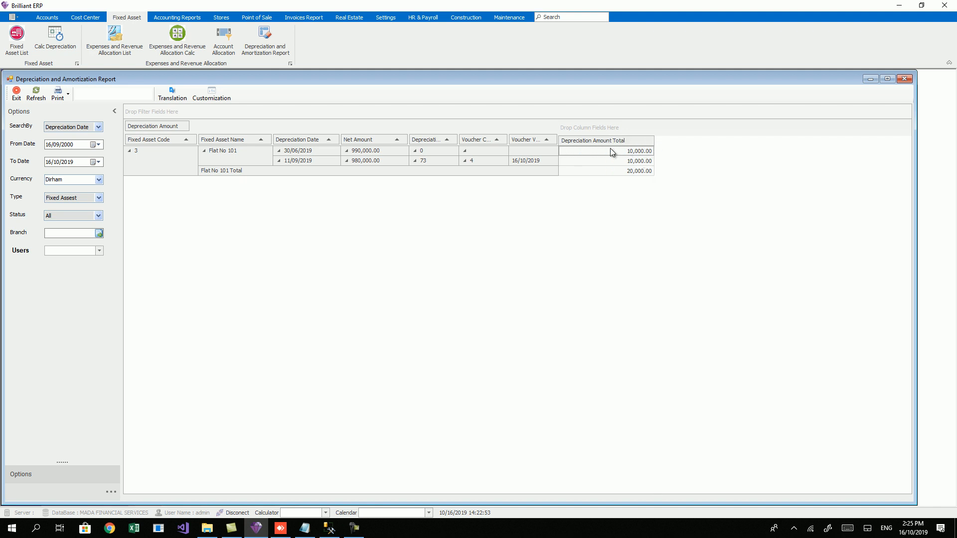